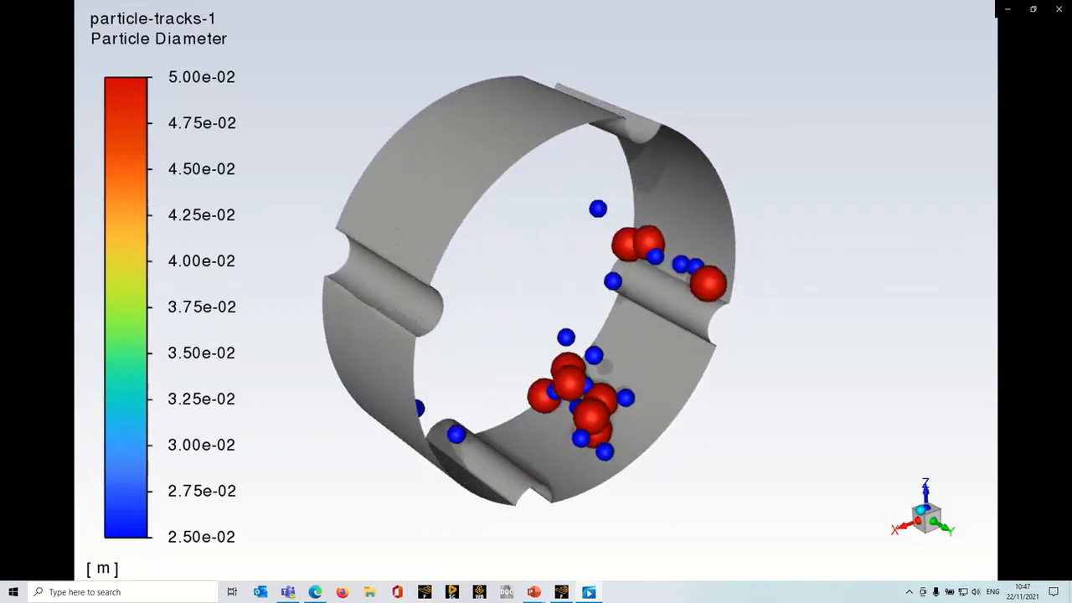
Step: Switch from the particle animation to the drum case in Ansys Fluent and view the drum wall from an oblique angle
mouse_move(778, 397)
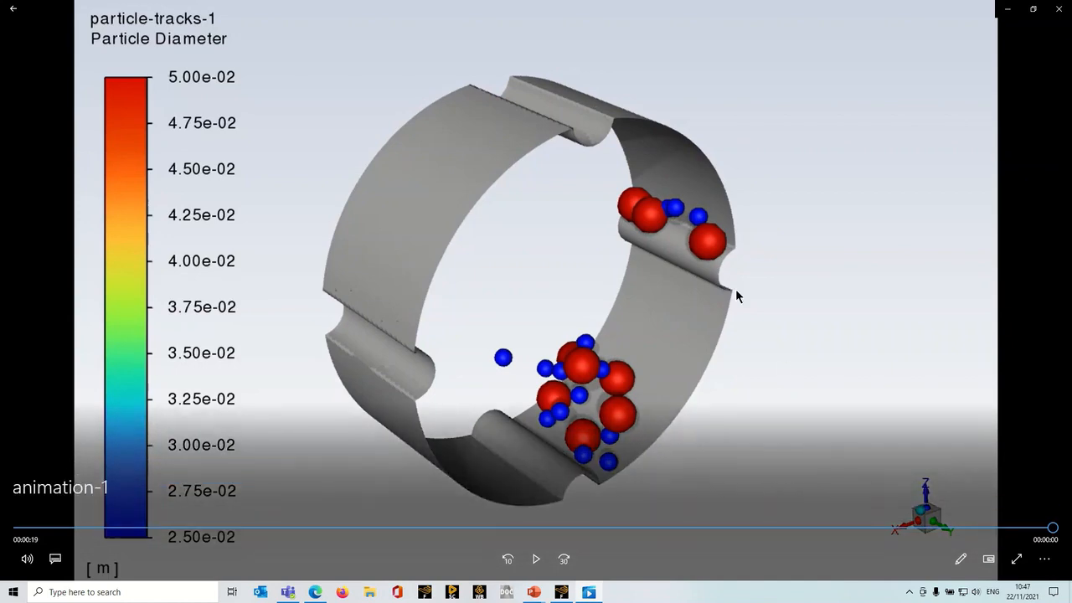
click(569, 594)
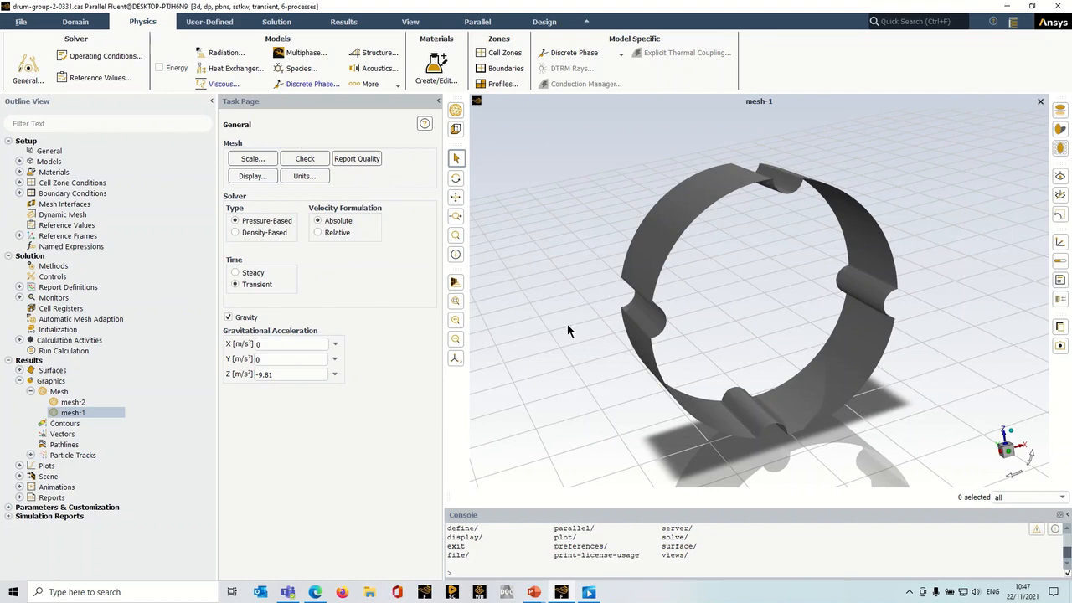
drag(630, 349, 678, 379)
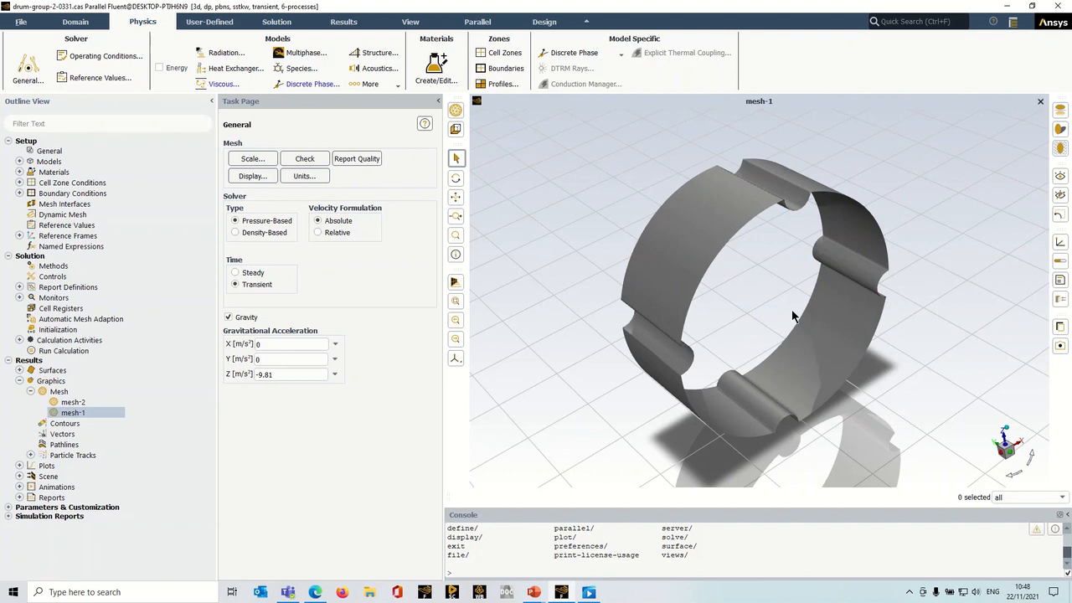
Step: Check the list of equations in the solution controls and close it without applying changes
click(263, 22)
click(138, 51)
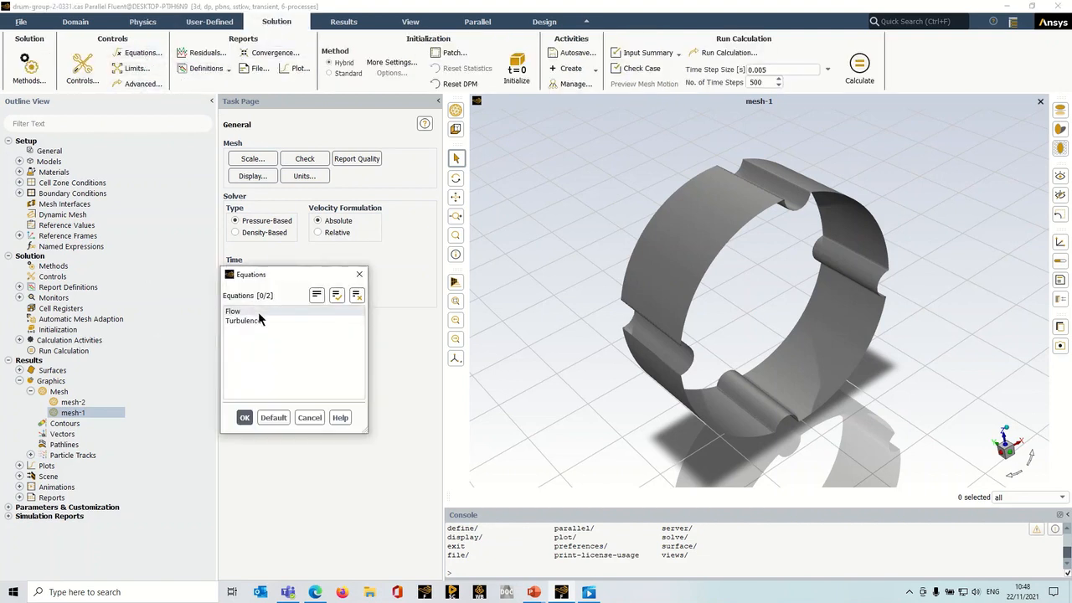
click(309, 418)
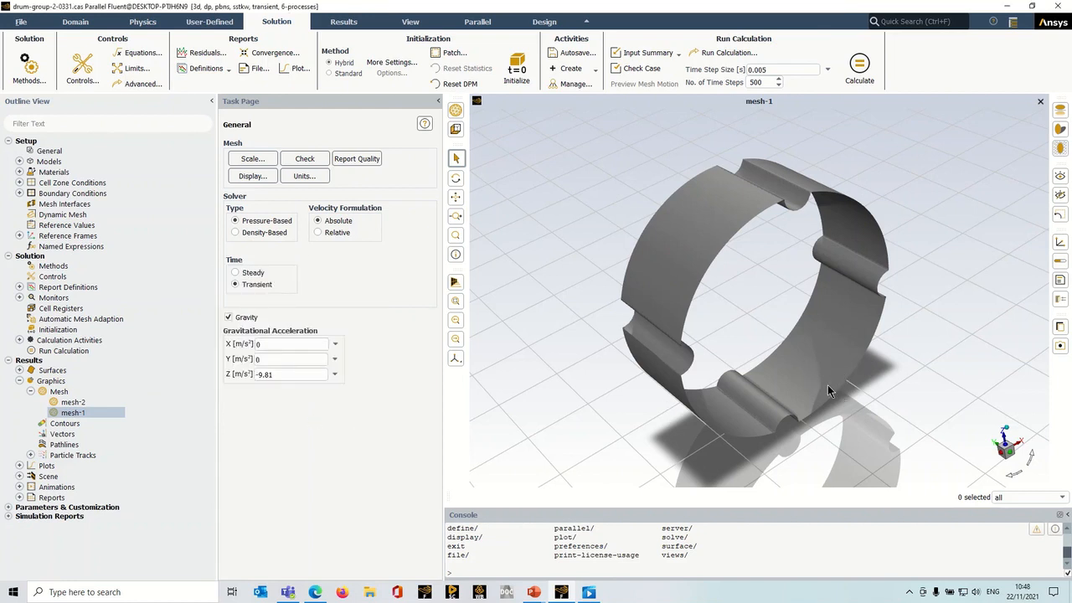
Step: Display mesh-2 to inspect the mesh on the whole drum, and return the display to mesh-1
right_click(74, 403)
click(100, 500)
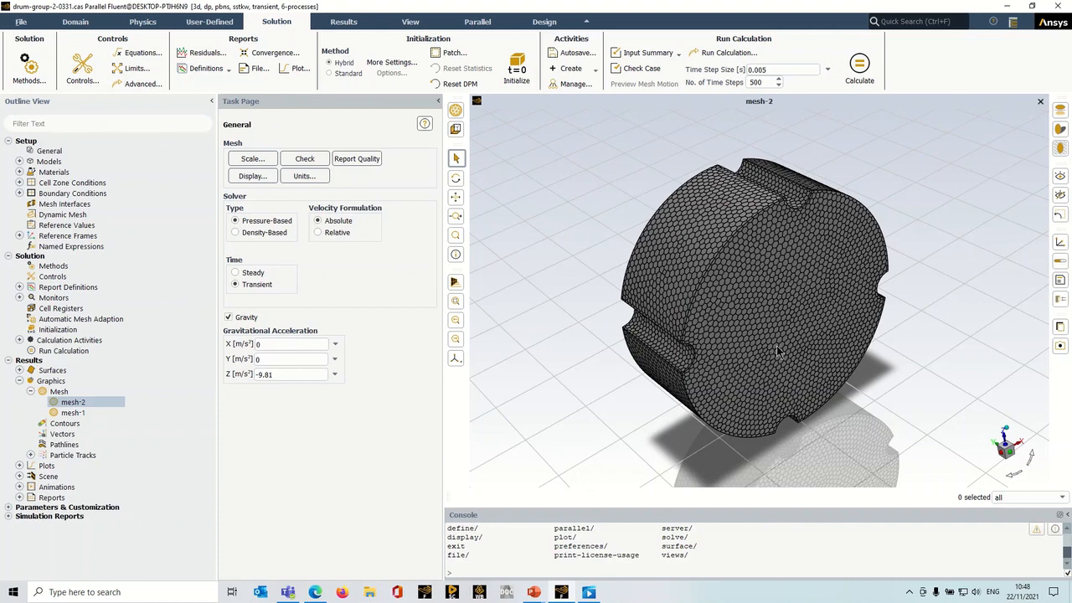
right_click(58, 413)
click(80, 501)
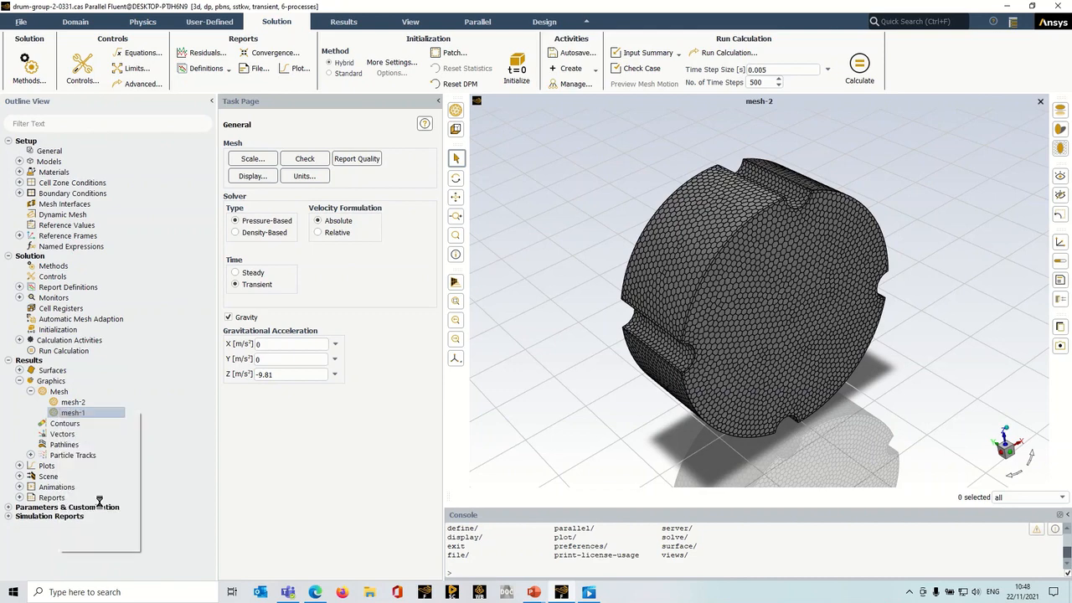
Step: Open the Discrete Phase Model settings to review the particle treatment and DEM collision options
click(149, 25)
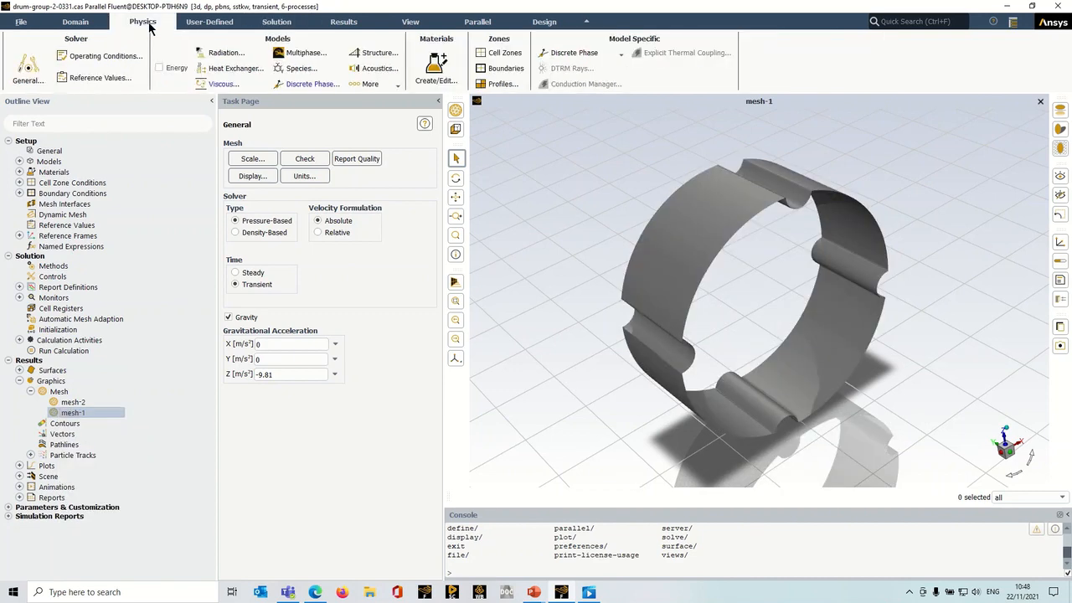
click(320, 84)
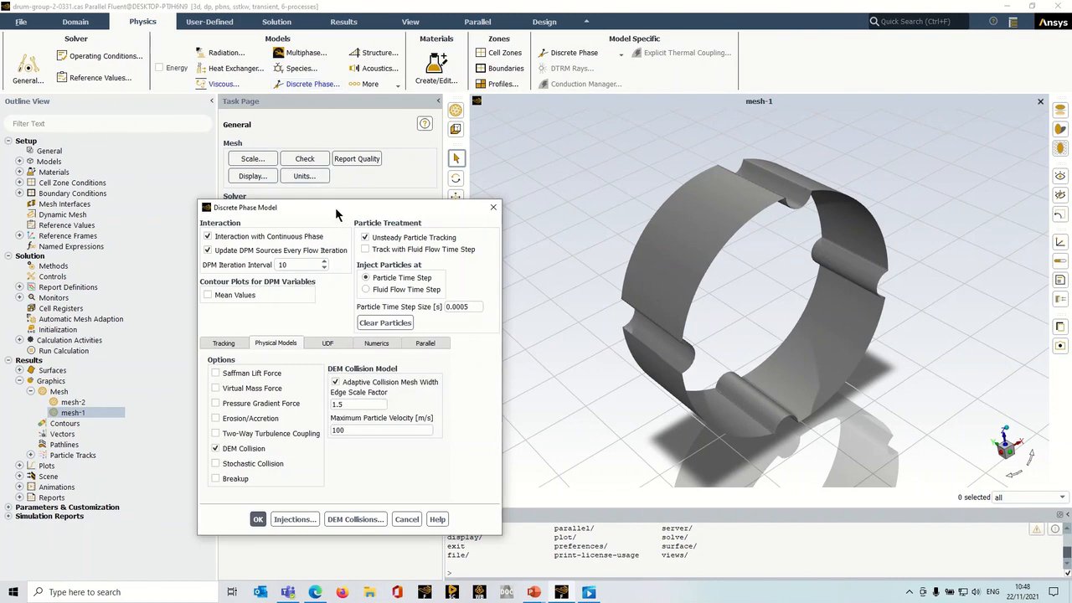
drag(335, 207, 317, 153)
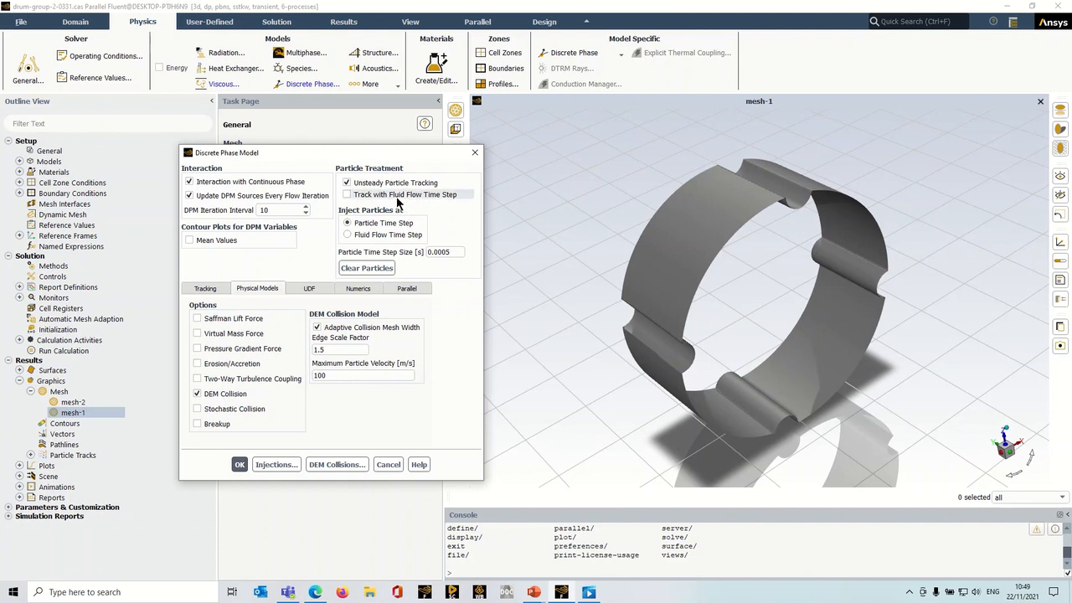
Step: Open the properties of injection-0 from the injections list and review its injection type and number of streams
click(281, 463)
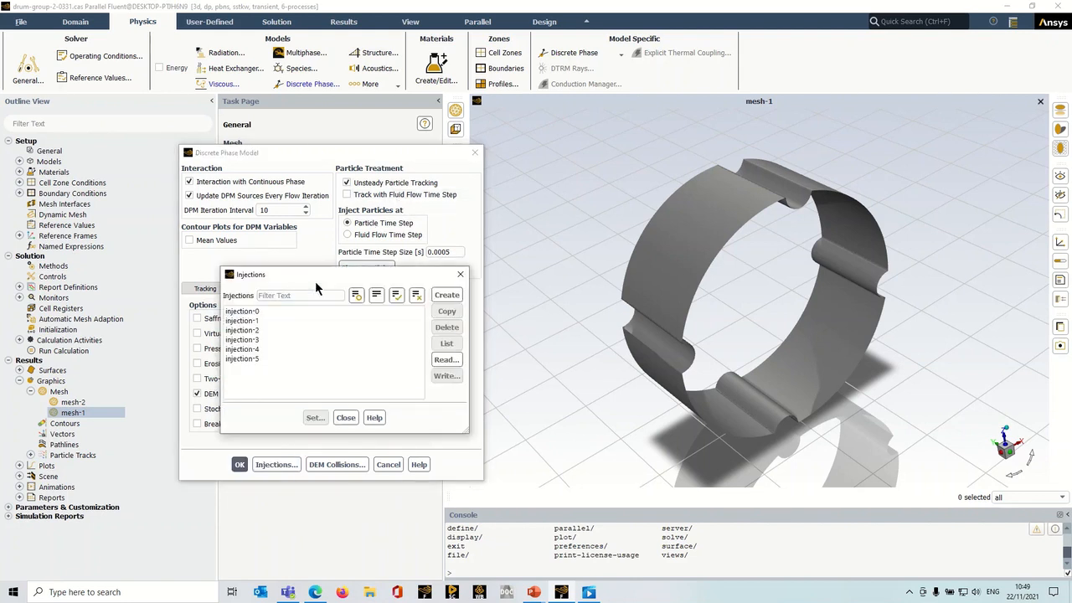
drag(319, 271, 264, 222)
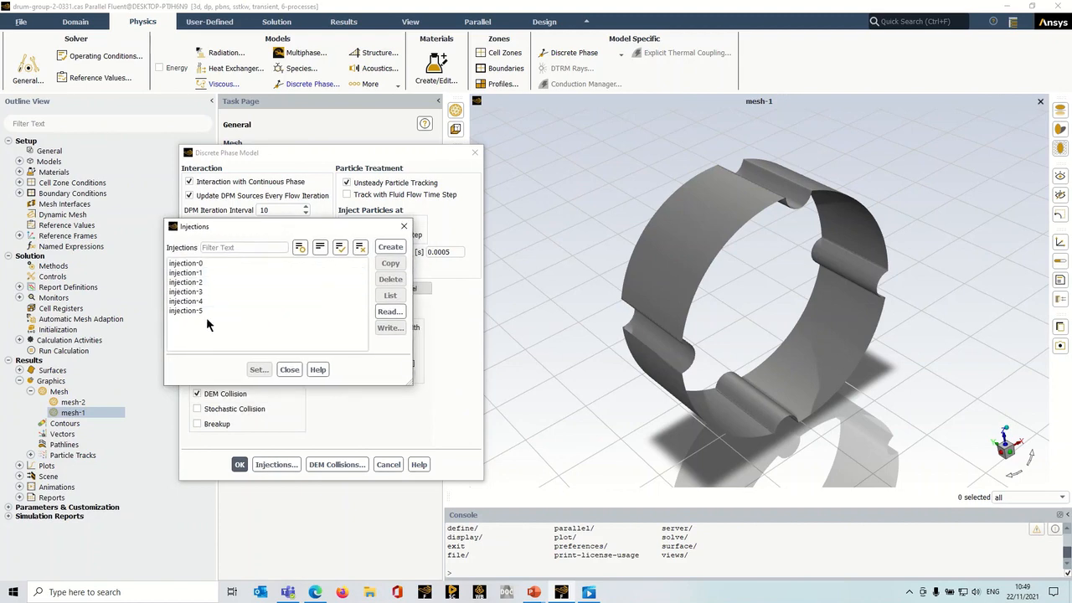
click(212, 262)
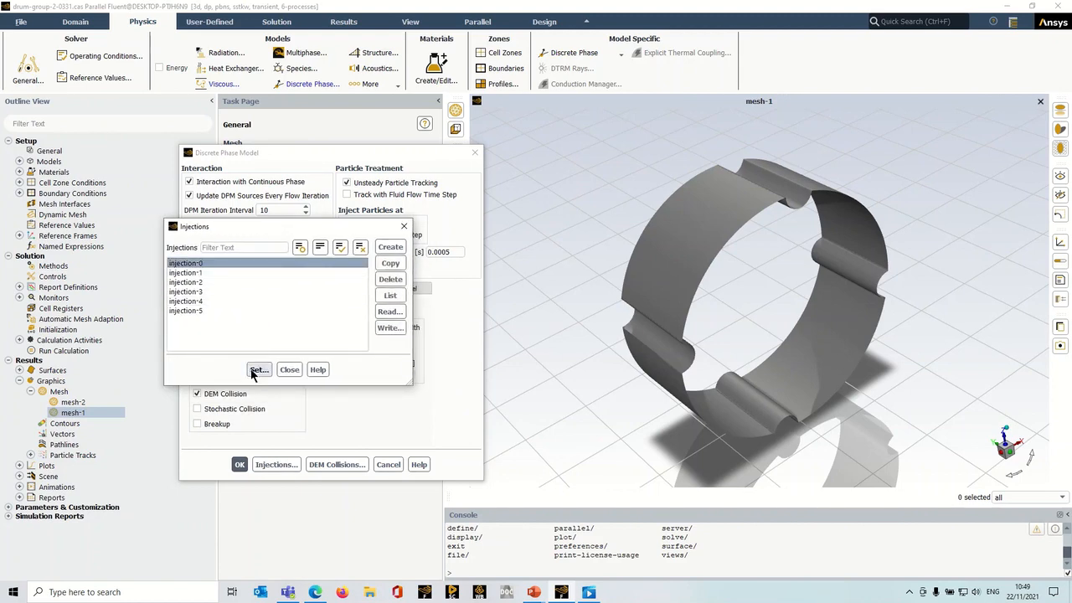
click(257, 370)
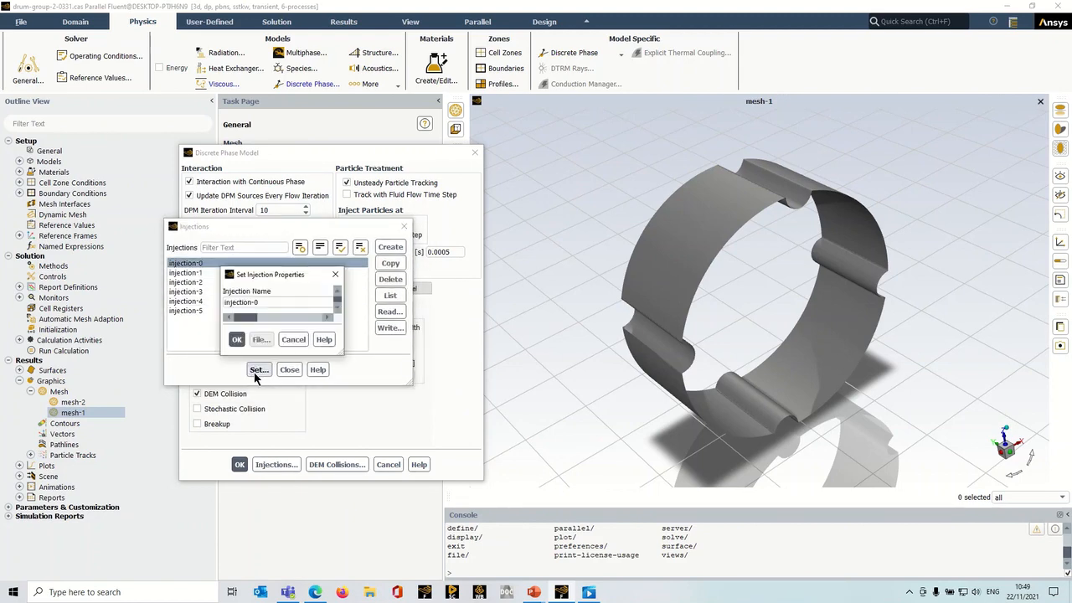
drag(522, 118, 325, 131)
click(462, 155)
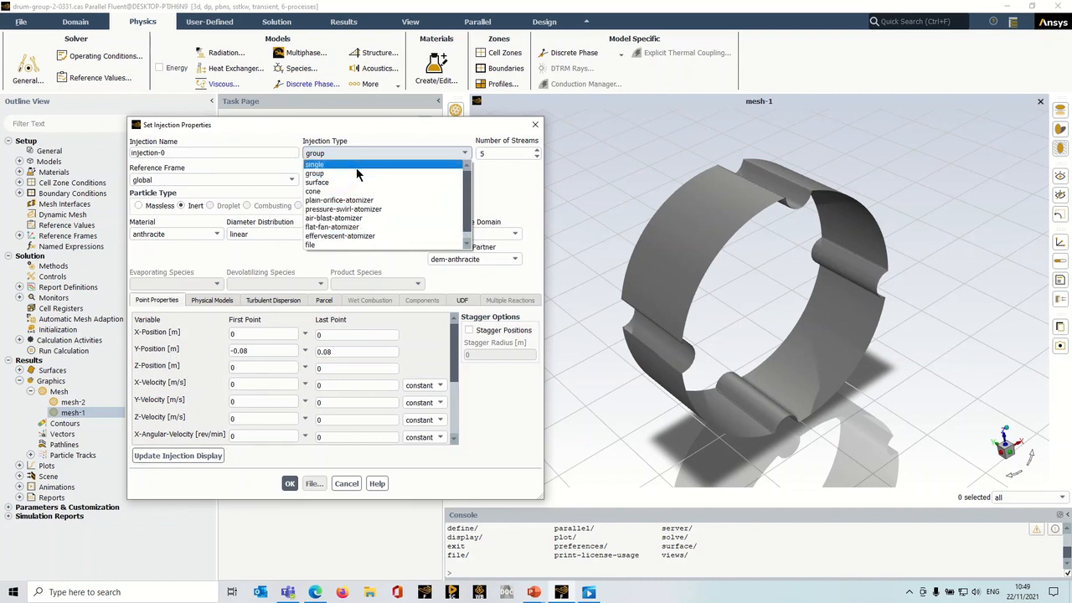
click(388, 127)
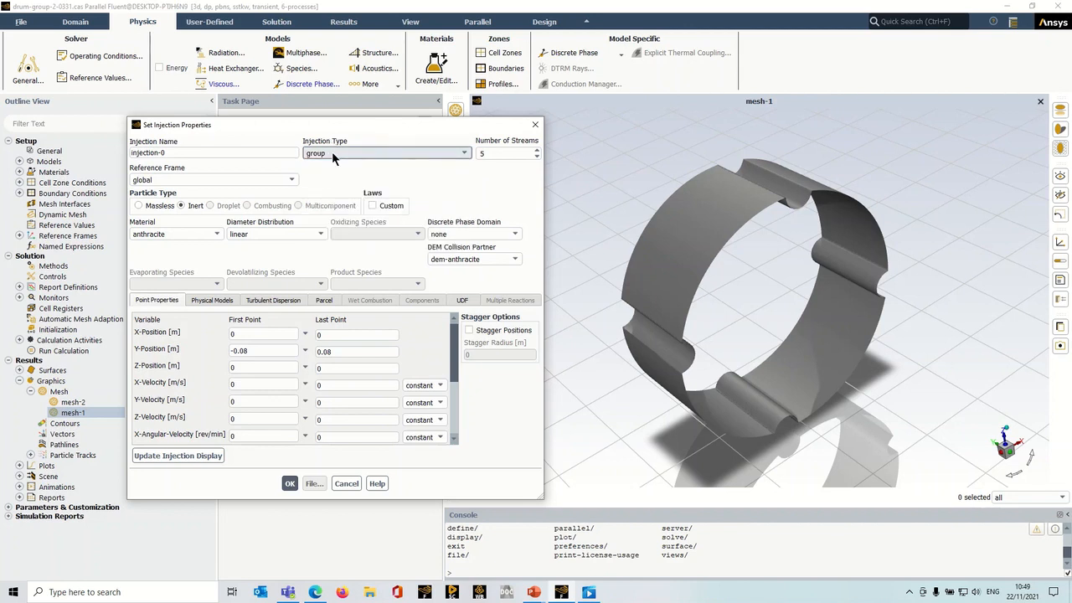
click(489, 153)
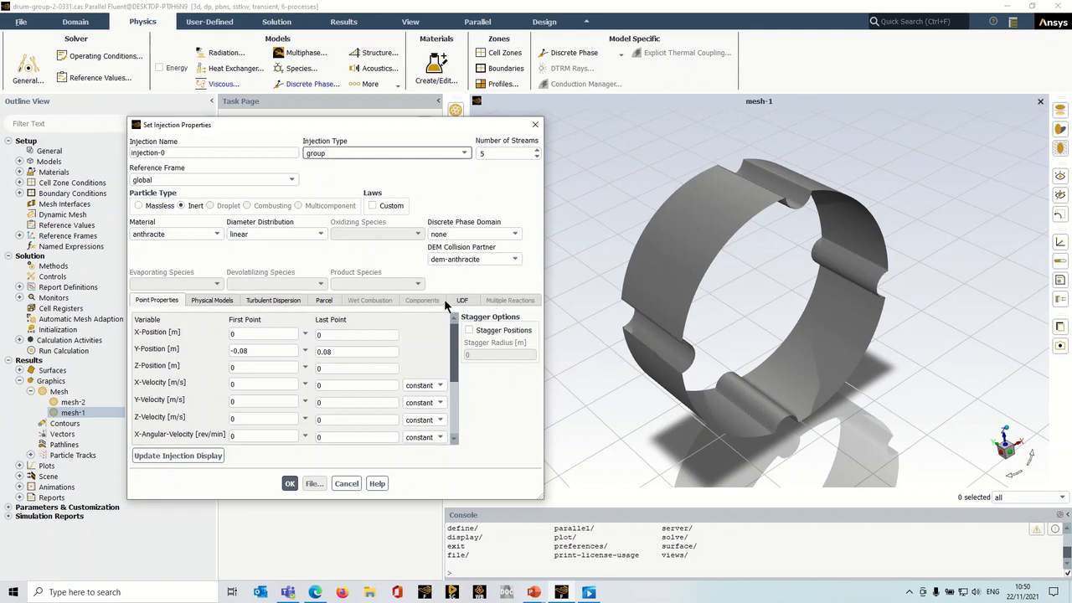
Step: Examine the point properties of injection-0, from the positions and velocities through to the diameter and stop time
scroll(247, 340, down, 1)
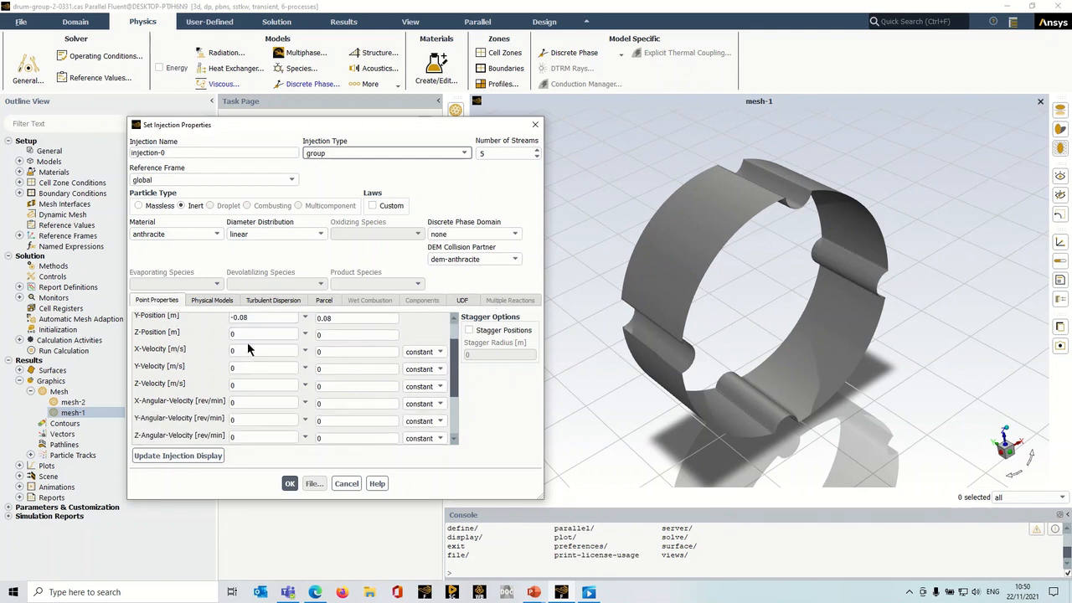
scroll(263, 366, down, 1)
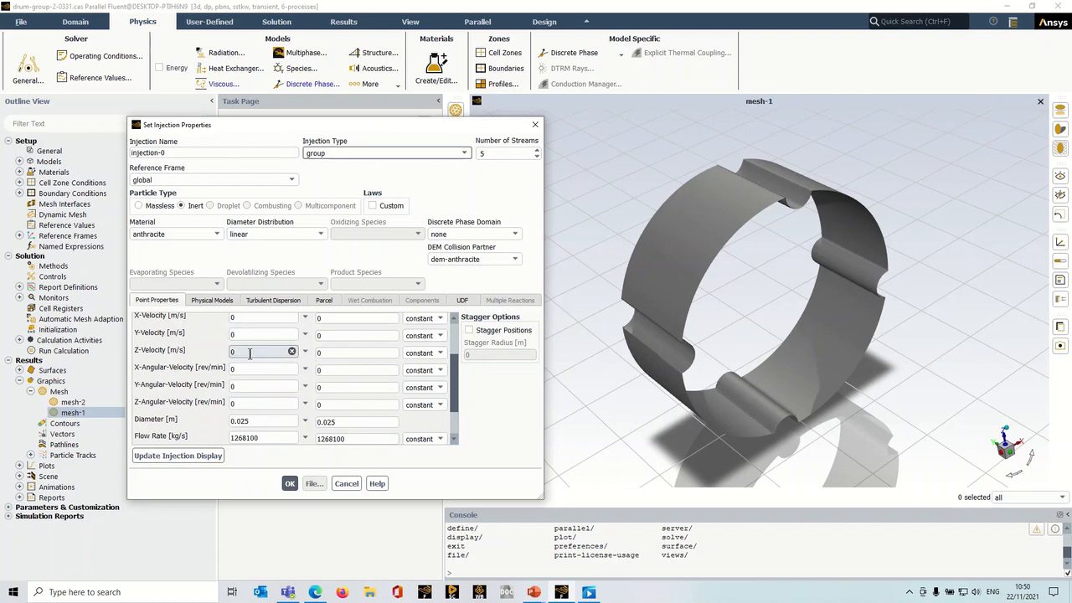
scroll(251, 360, down, 2)
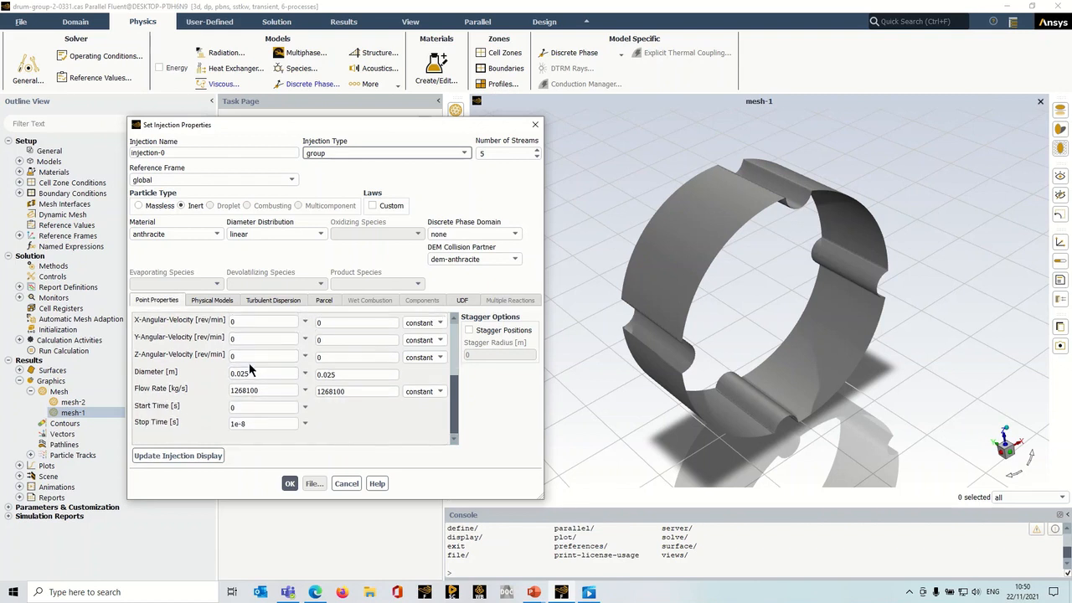
drag(250, 373, 228, 374)
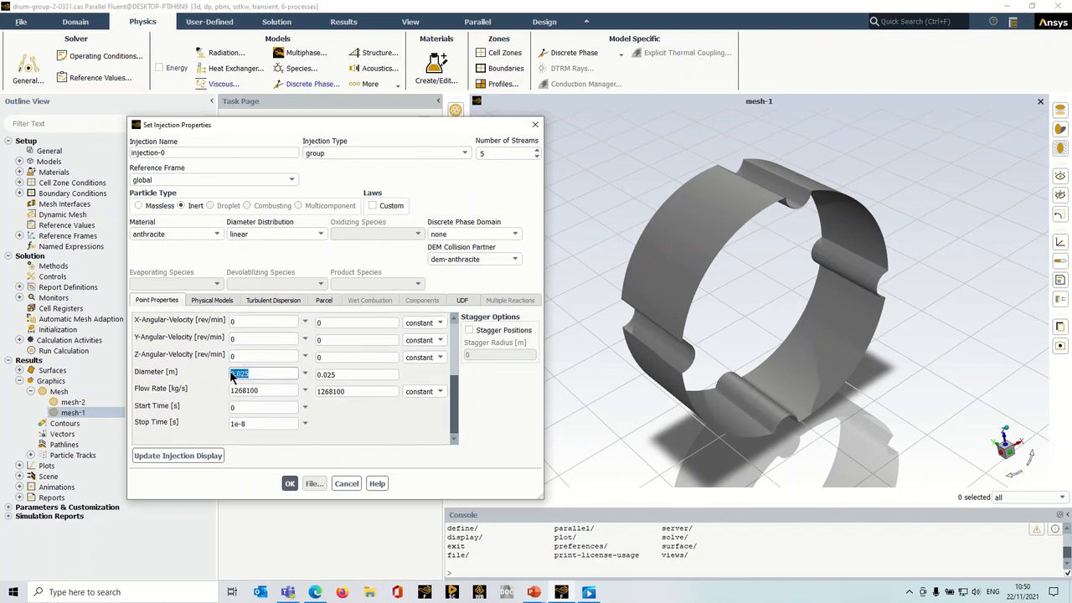
click(254, 371)
double_click(251, 425)
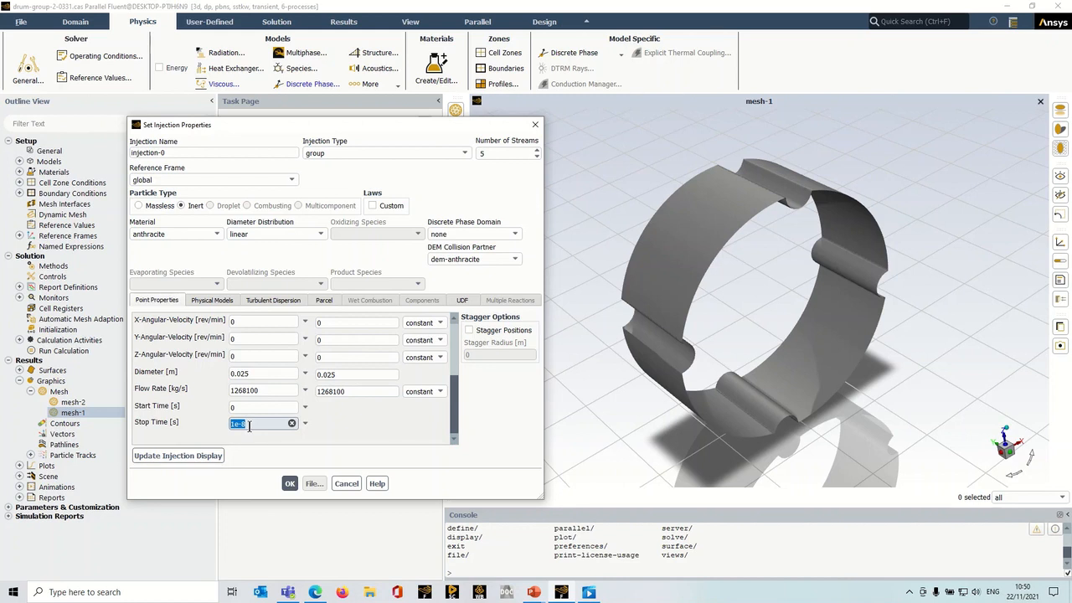
click(249, 426)
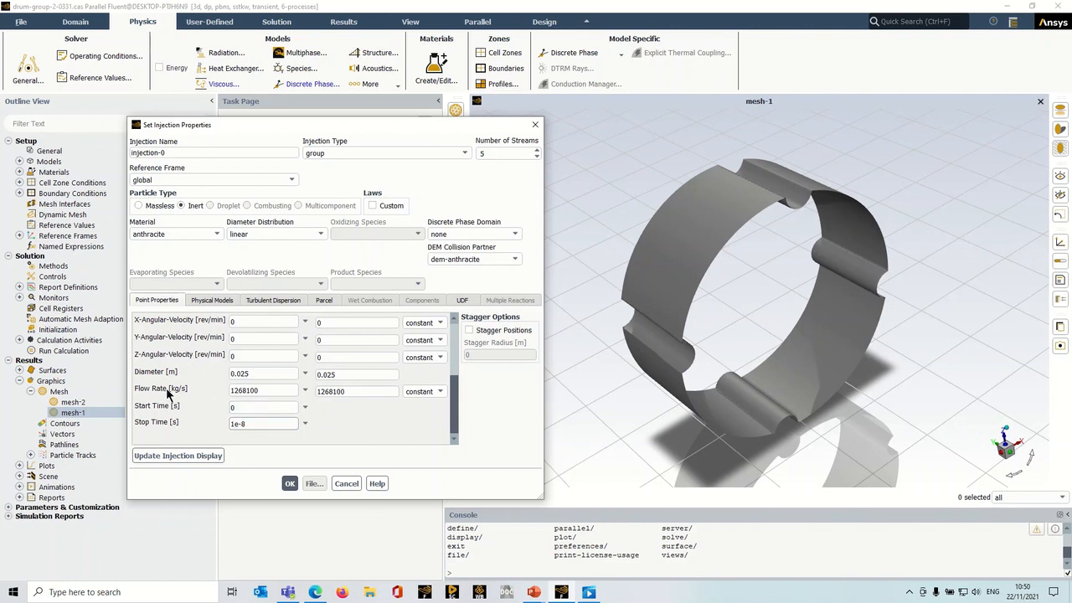
Step: Examine the flow rate of injection-0 together with its start and stop times, and close its properties without saving
click(258, 390)
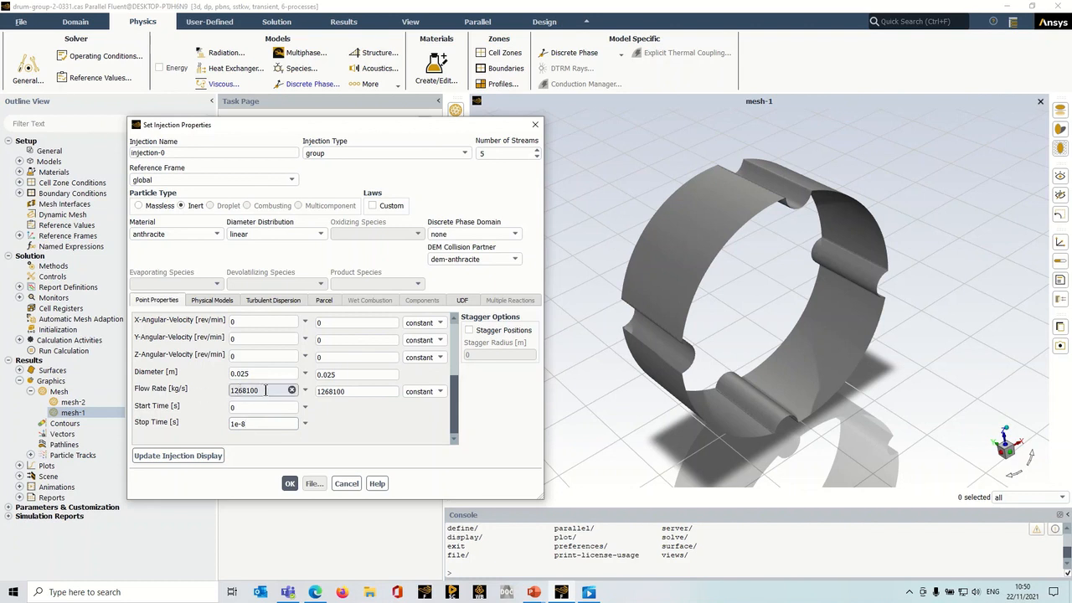
drag(258, 391, 230, 391)
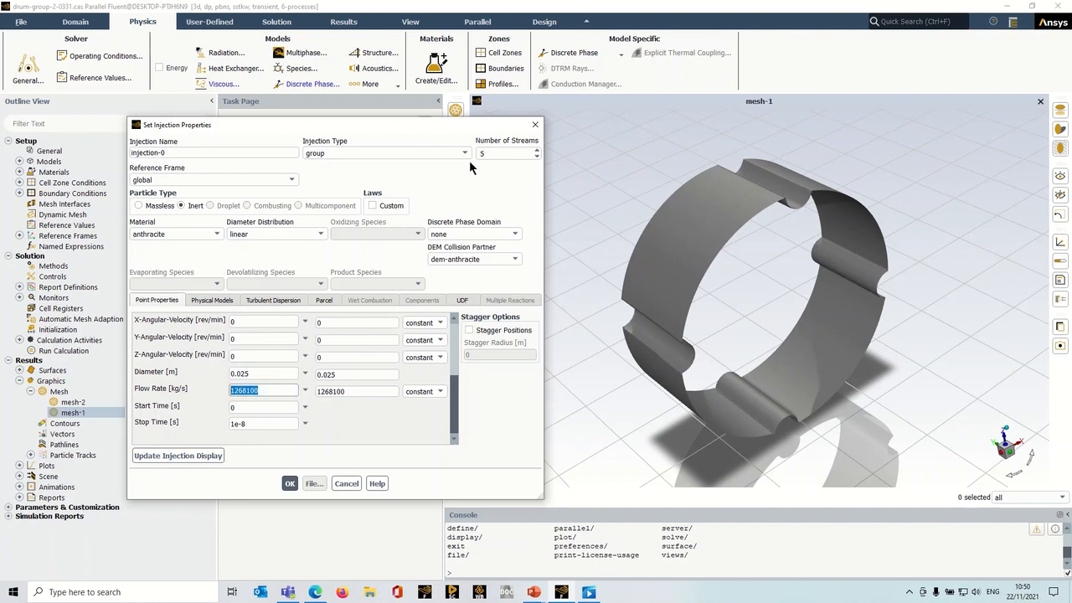
click(255, 424)
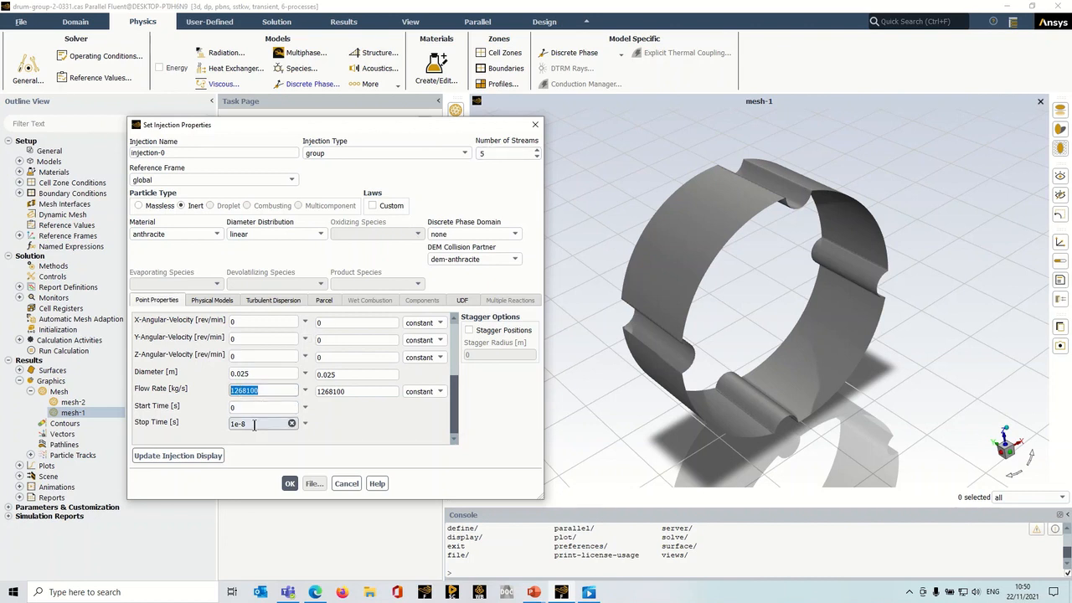
click(255, 408)
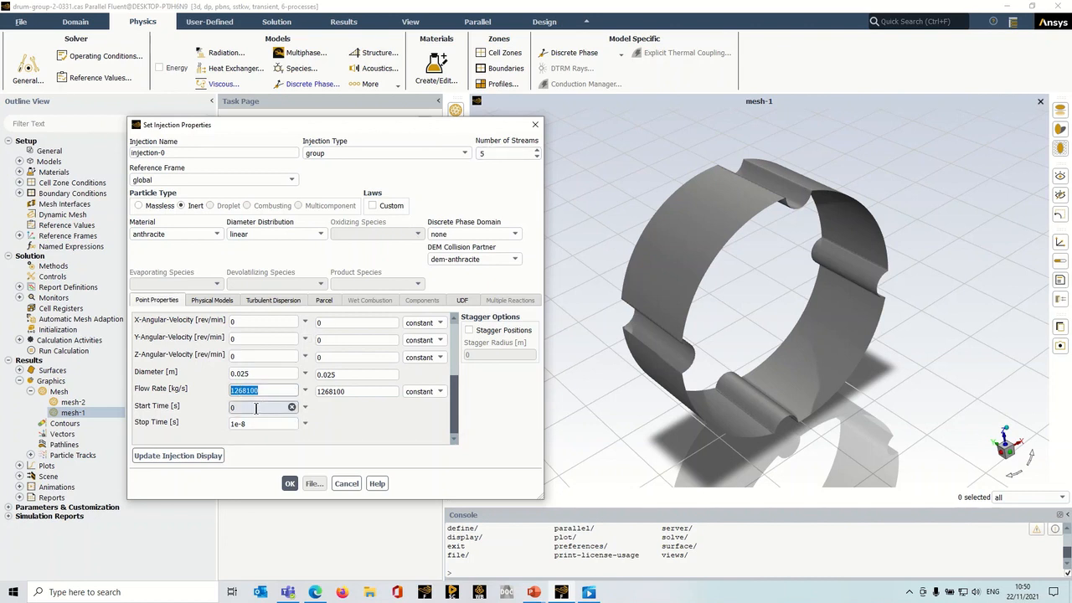
click(269, 390)
click(345, 483)
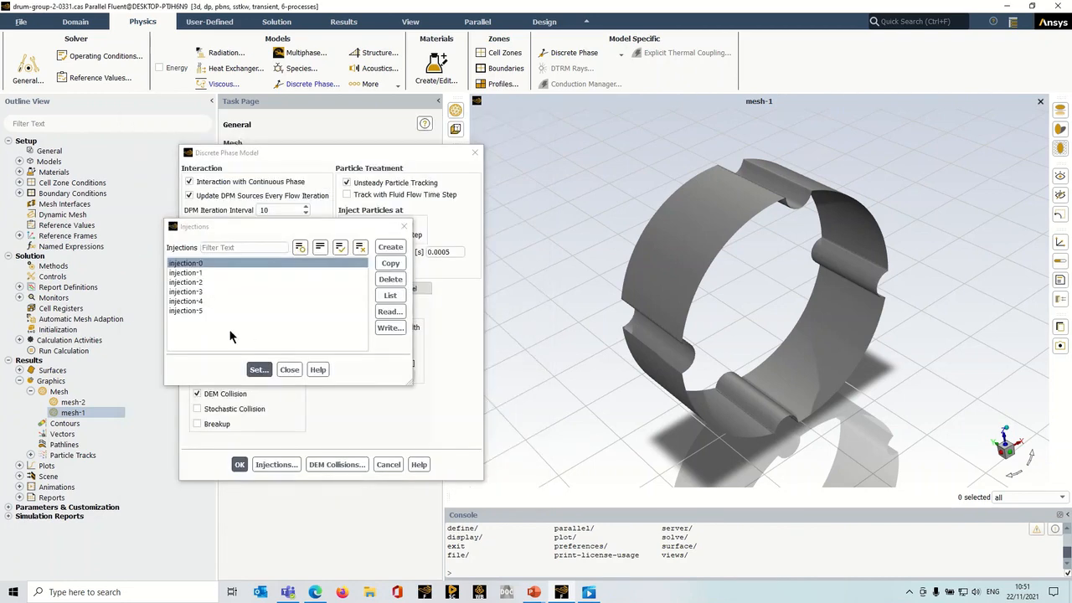
Step: Review the number of streams, injection type, diameter, flow rate and timing of injection-1, and close its properties without saving
click(200, 270)
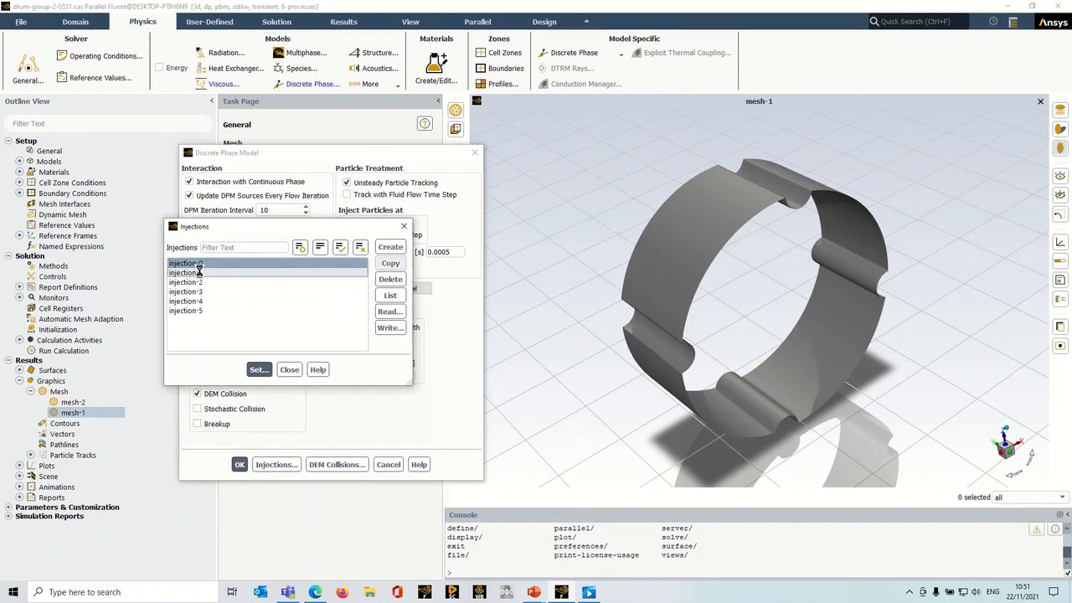
click(192, 263)
click(201, 273)
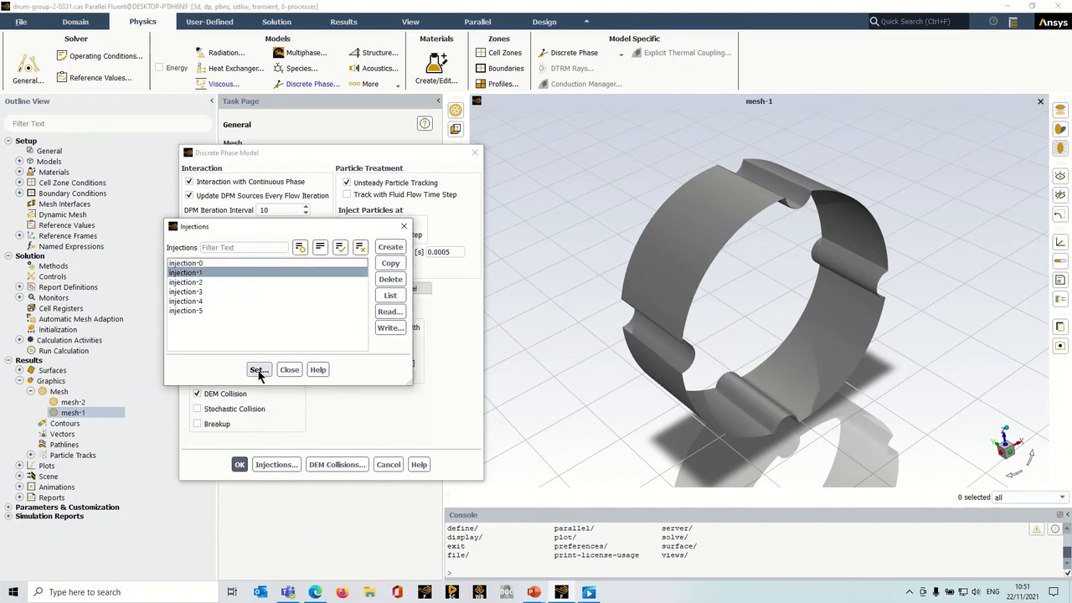
click(259, 369)
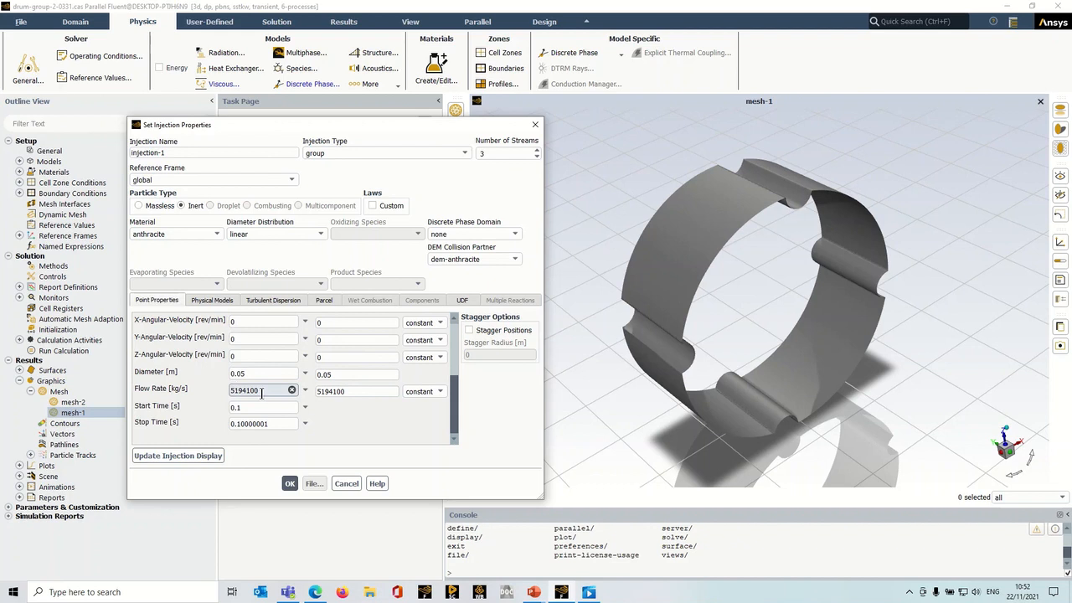
click(493, 152)
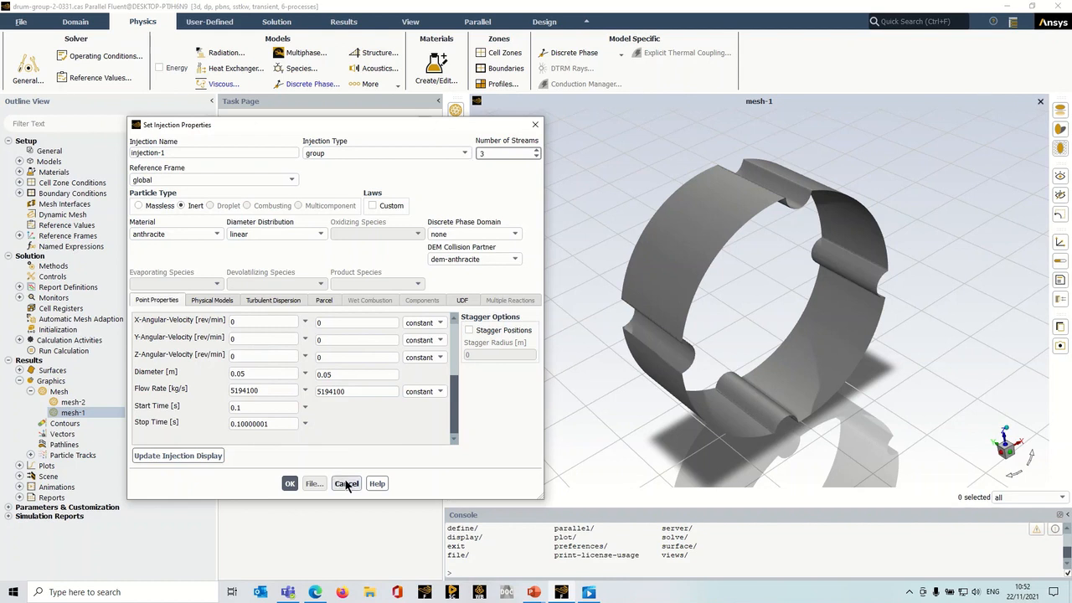
click(464, 154)
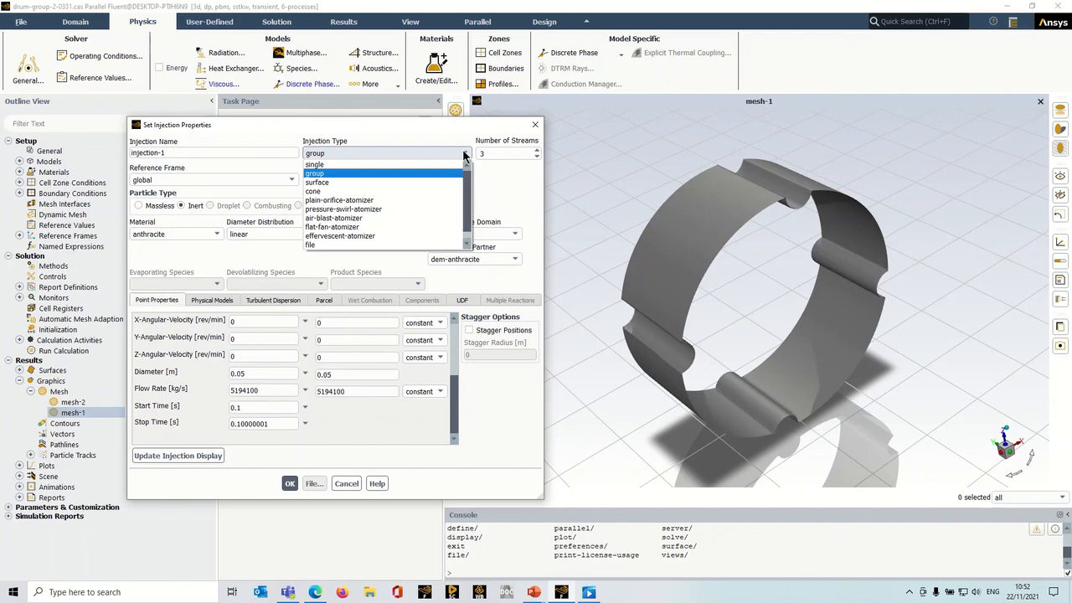
click(499, 177)
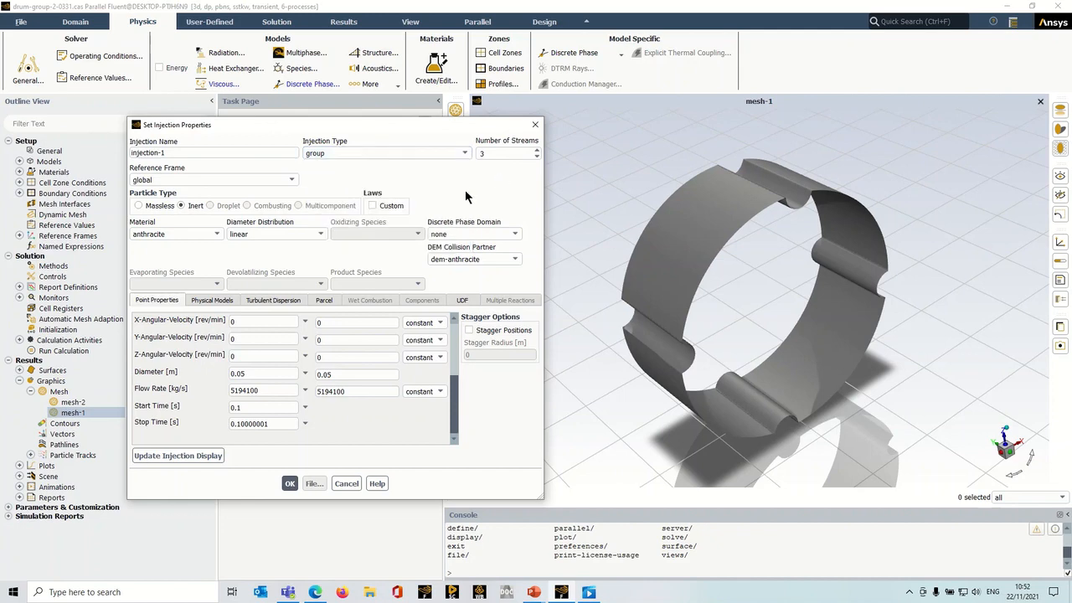
click(343, 486)
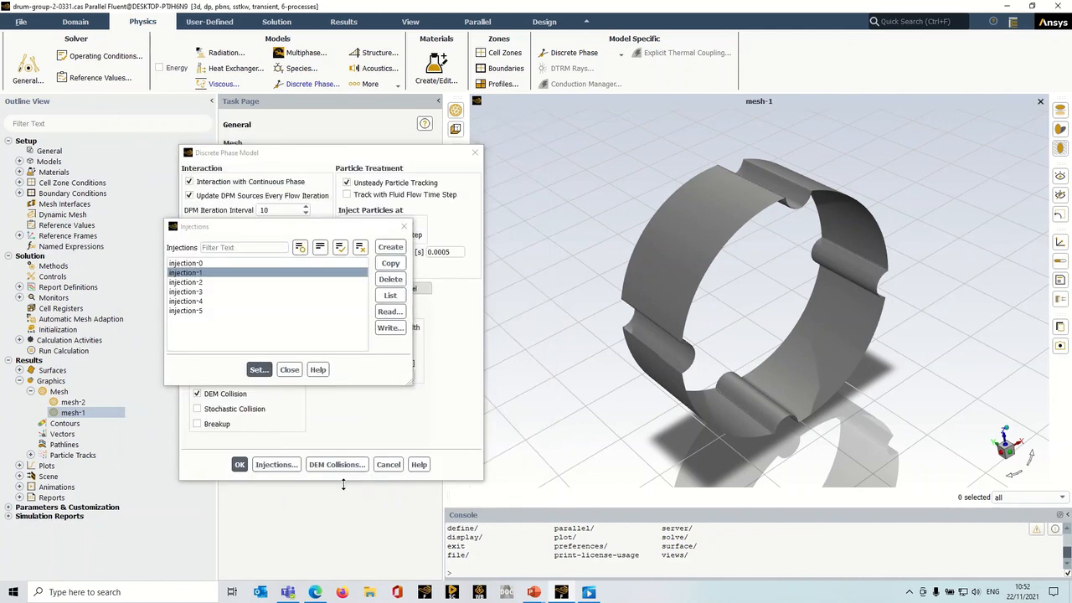
Step: Close the injections list, review the mesh motion settings of the solid fluid cell zone, and close them without applying
click(289, 370)
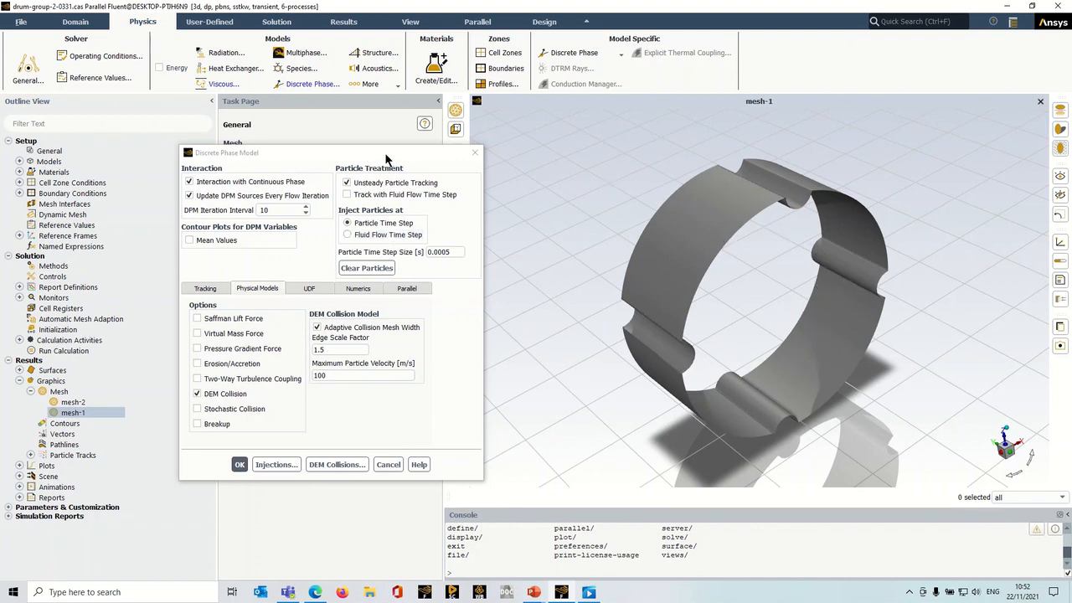
drag(389, 157, 457, 162)
click(19, 183)
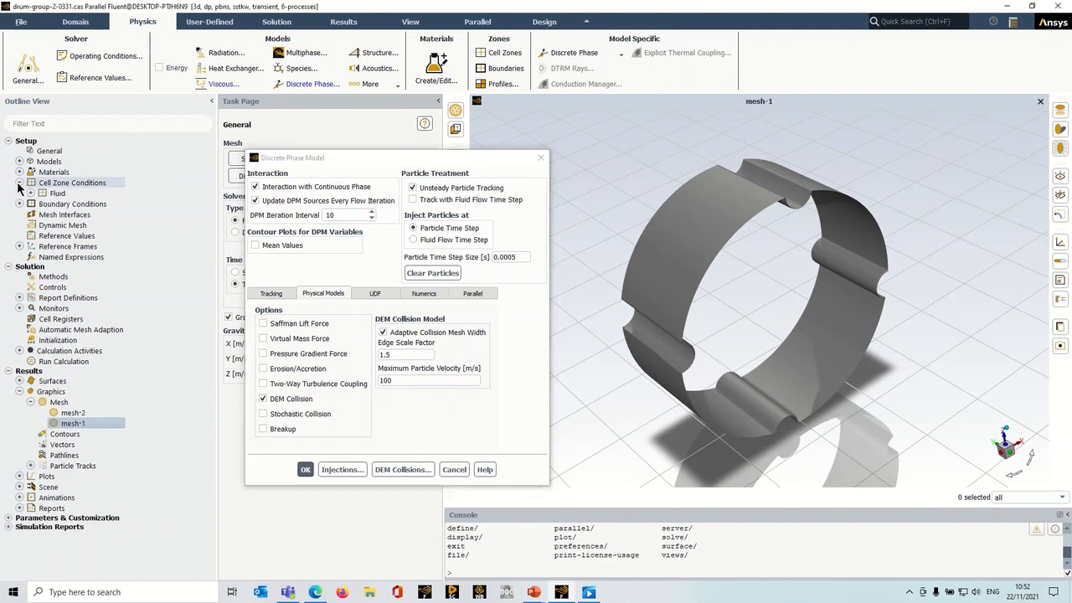
right_click(87, 210)
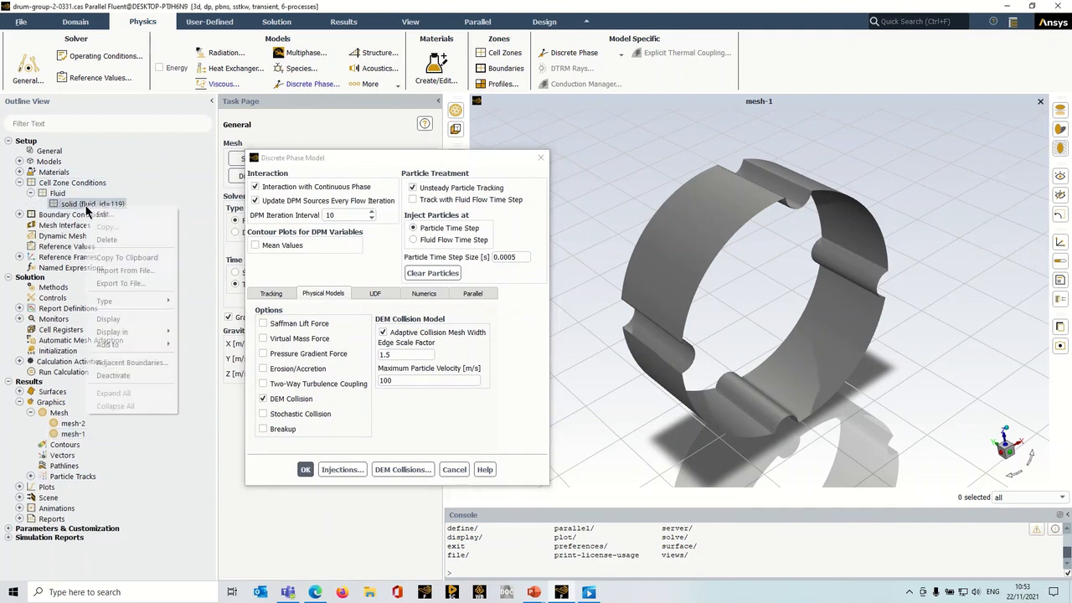
click(104, 213)
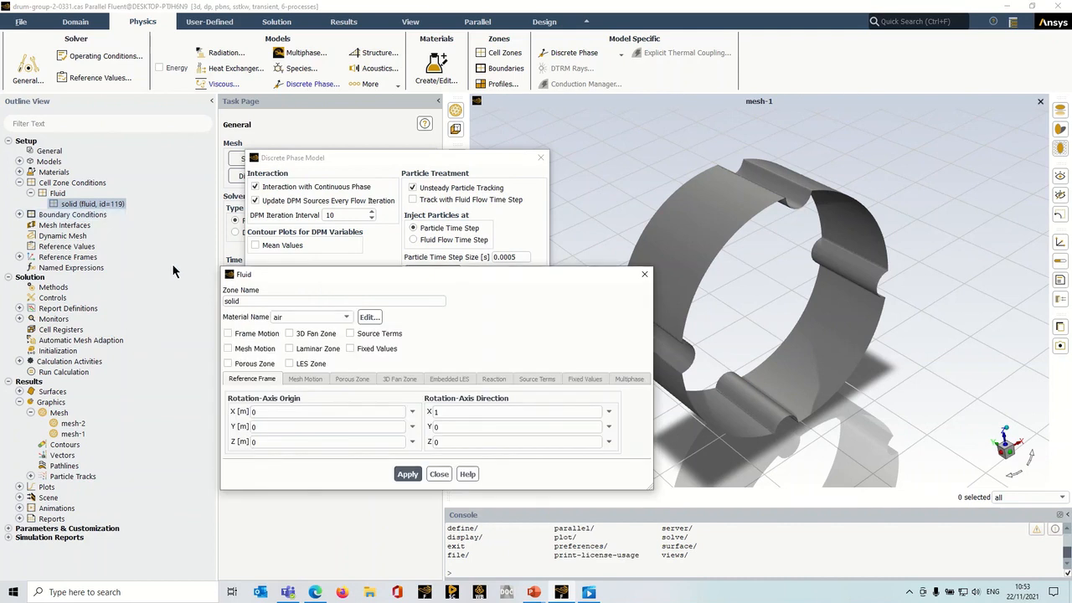
click(227, 347)
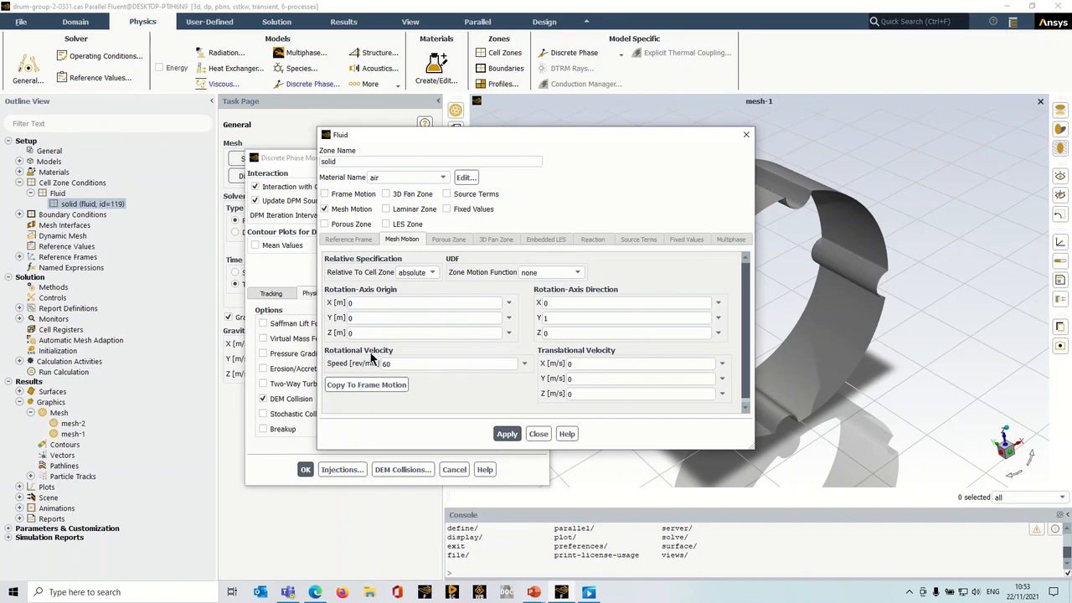
click(539, 434)
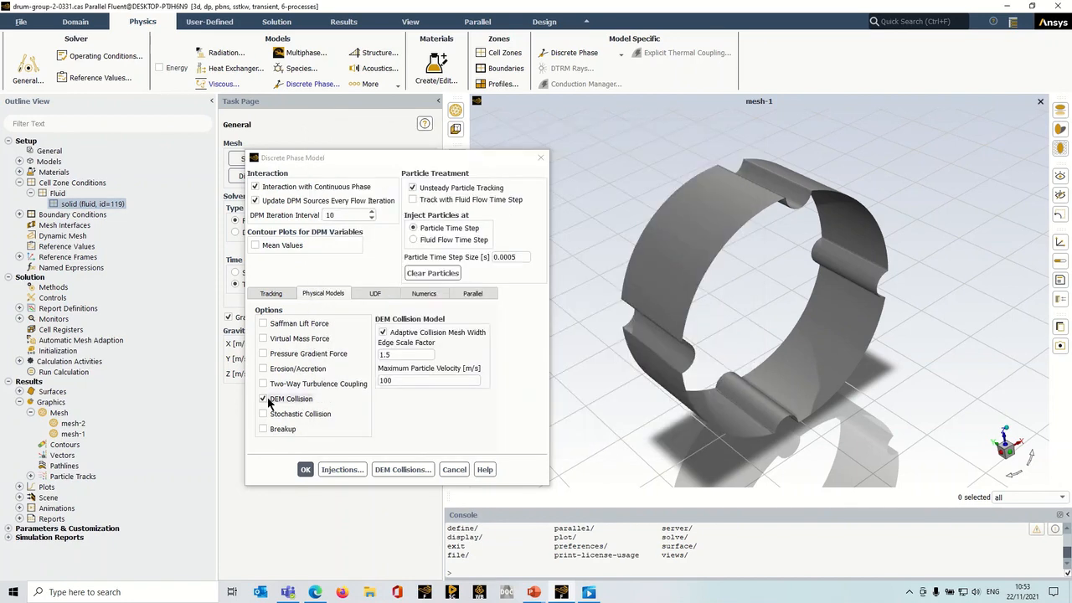
Step: Compare the particle time step size in the discrete phase model with the fluid time step size for the calculation
click(494, 257)
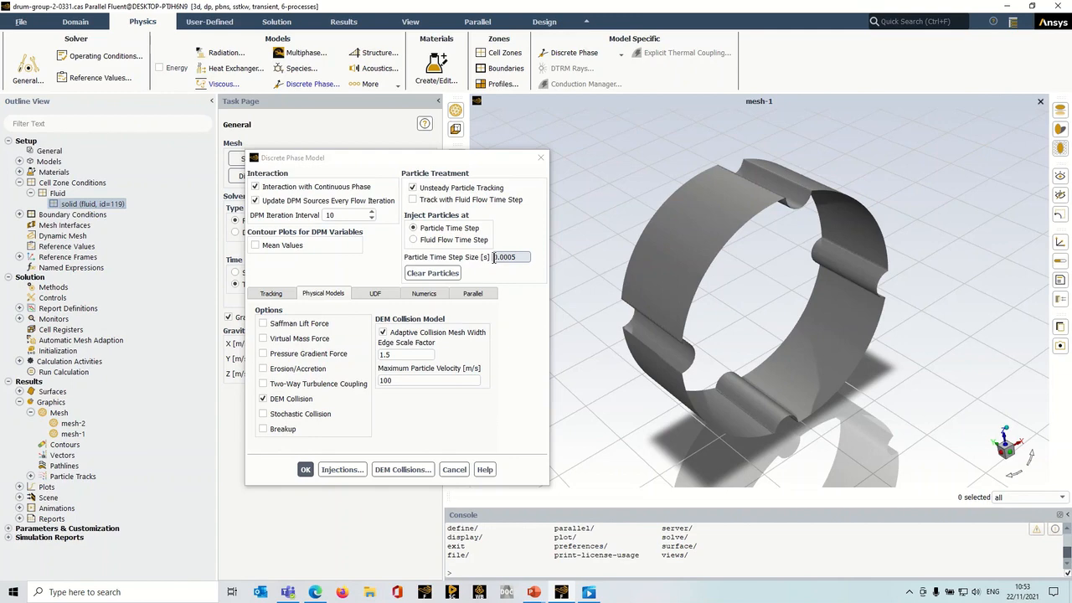
drag(491, 159, 396, 161)
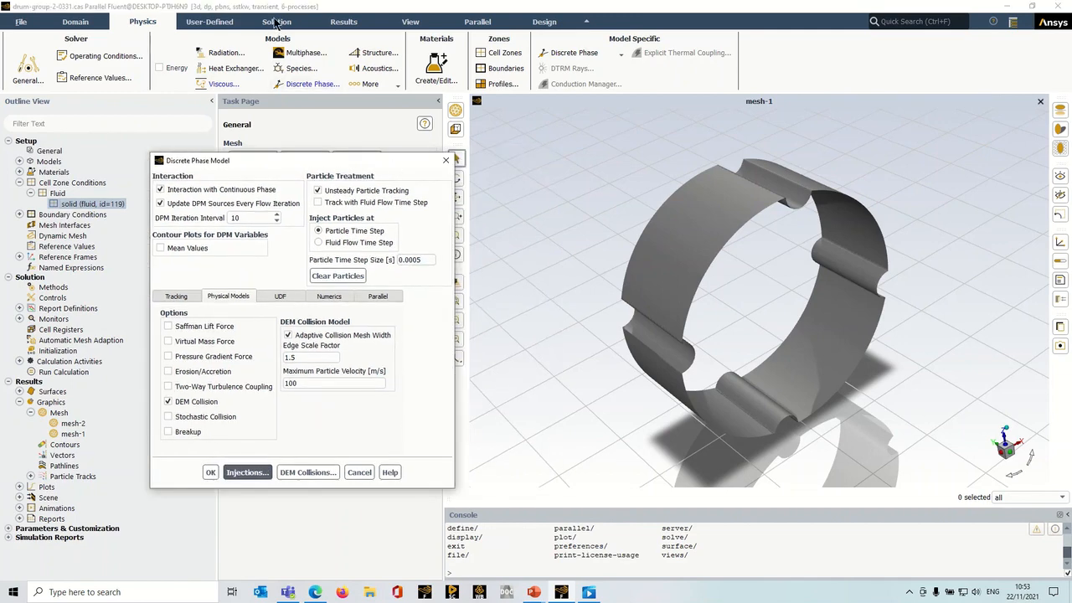
click(276, 22)
click(774, 69)
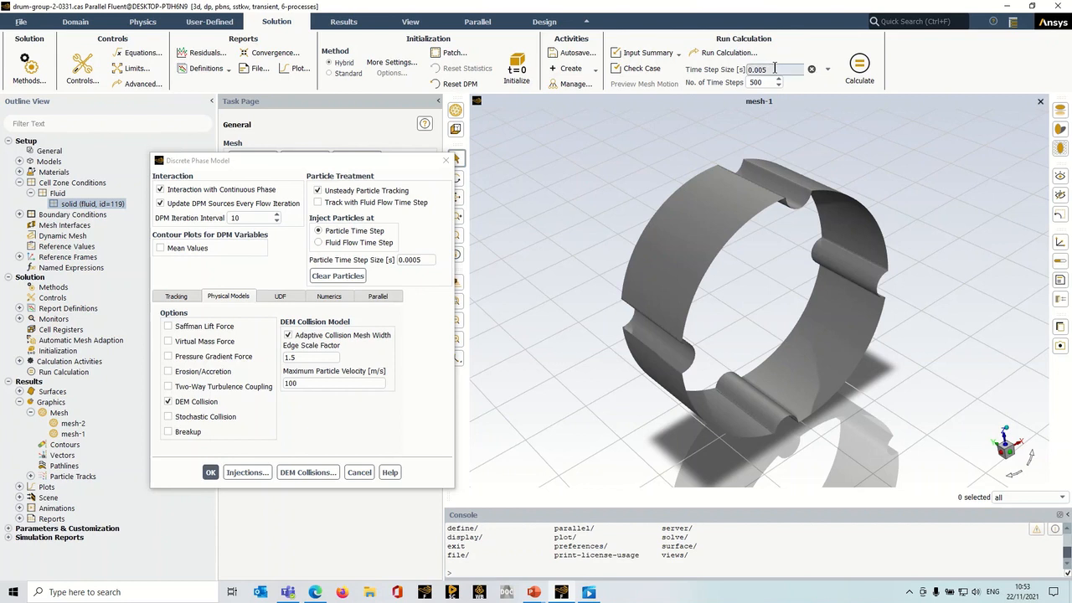
drag(774, 68, 752, 69)
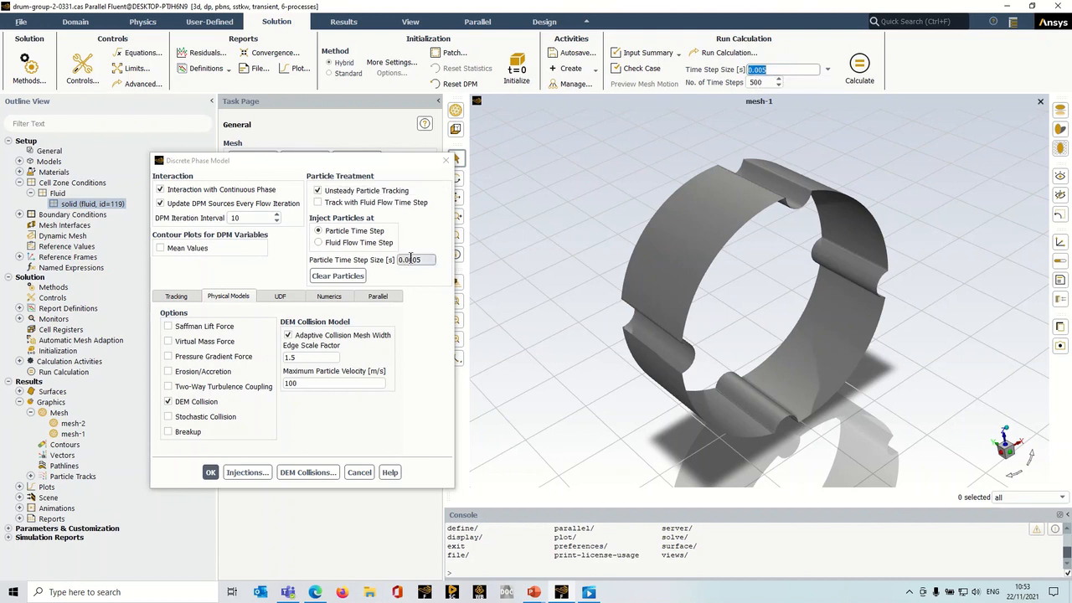
mouse_move(411, 258)
mouse_down()
mouse_move(423, 260)
mouse_move(396, 263)
mouse_up()
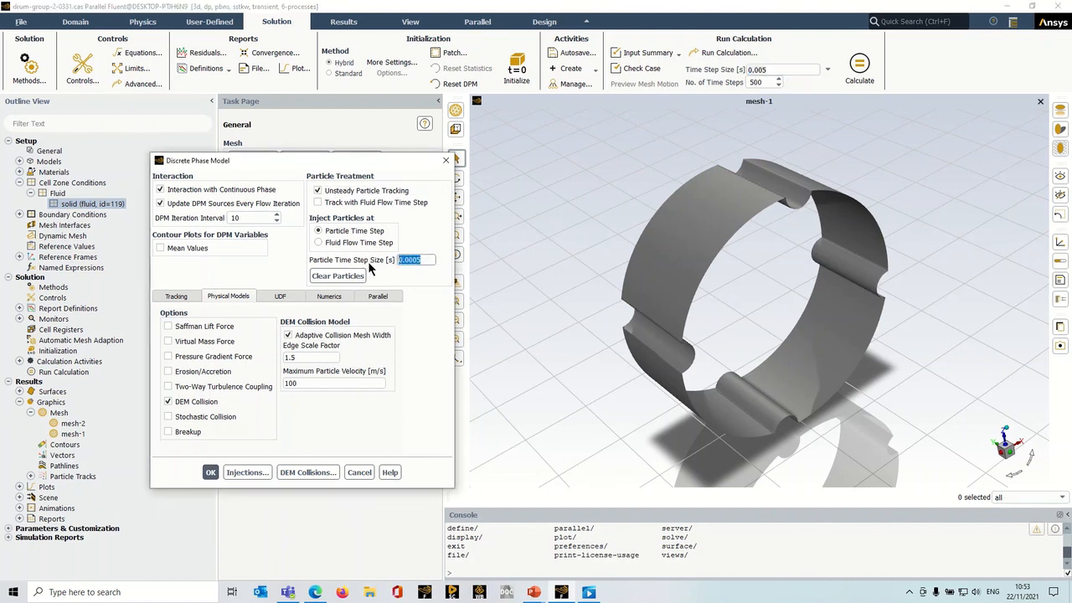
click(419, 260)
Step: Switch to the browser and read how the DEM theory section of the Fluent Theory Guide evaluates the collision time scale
click(315, 592)
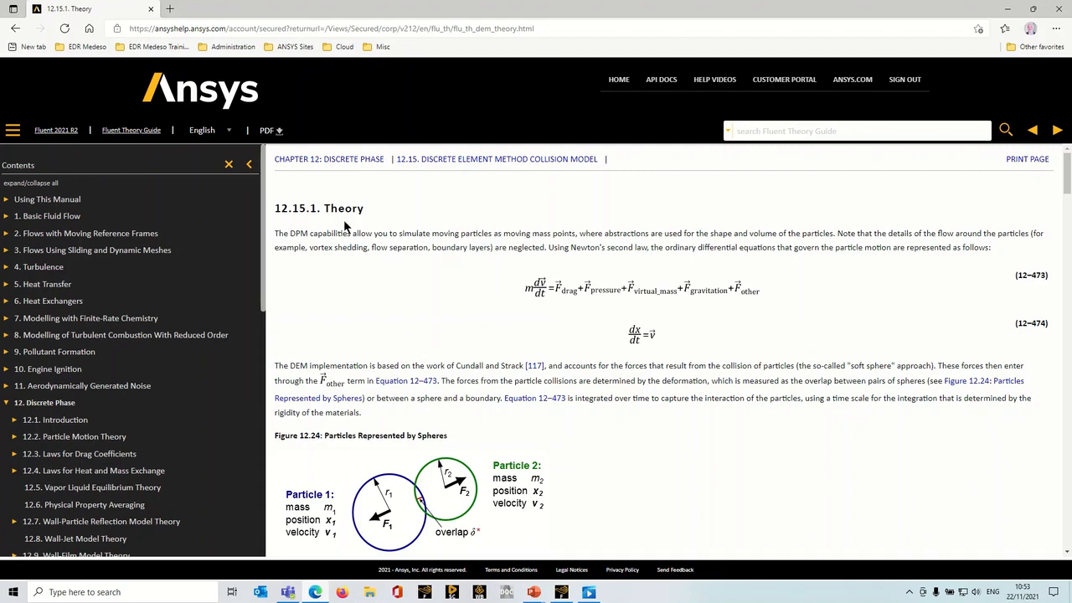
scroll(586, 317, down, 5)
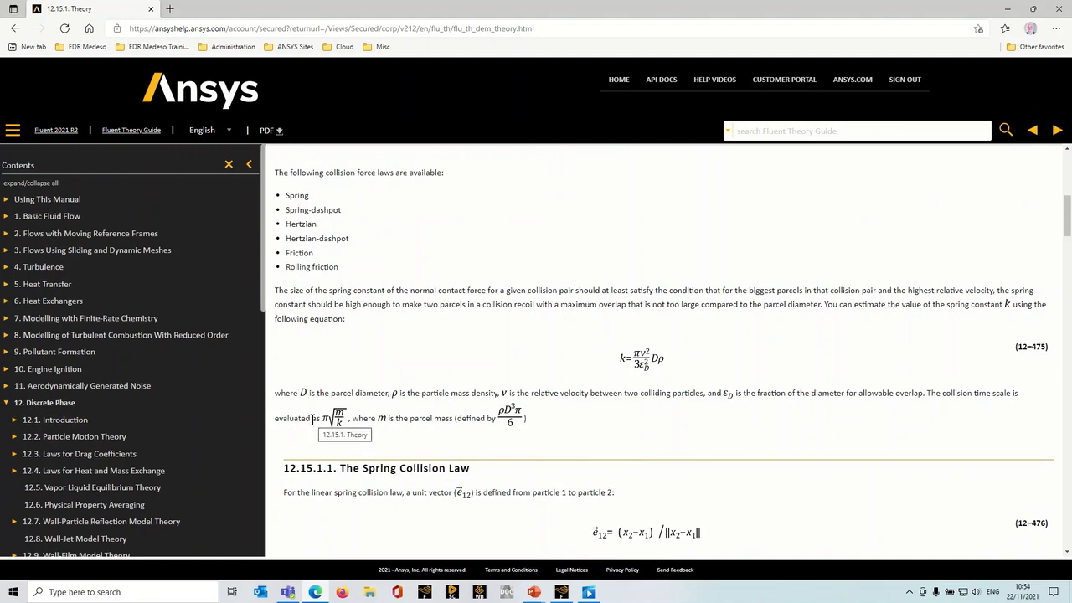
drag(945, 392, 1012, 394)
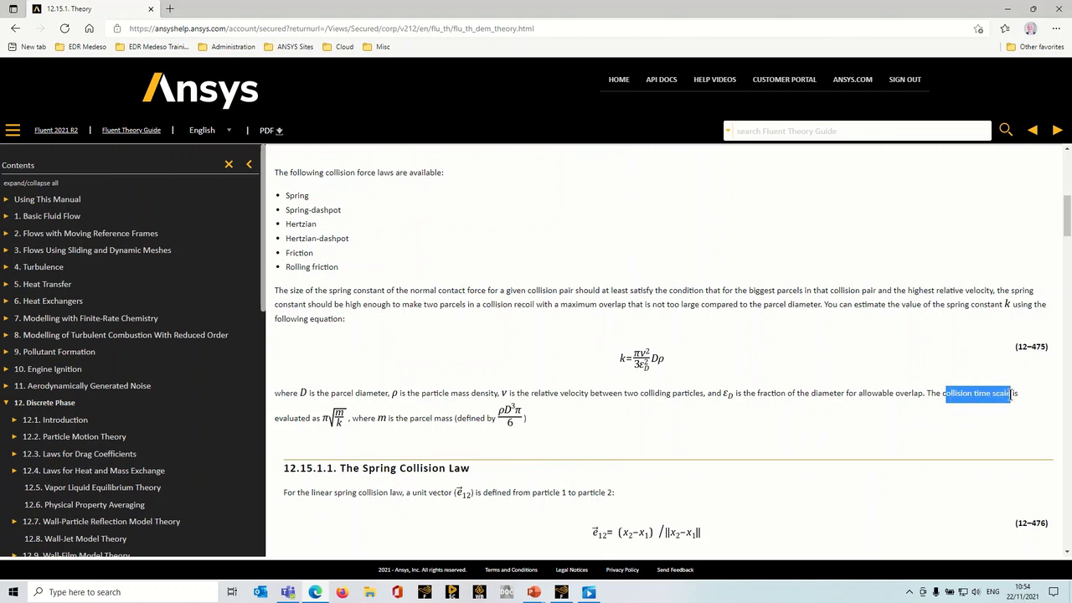
click(867, 416)
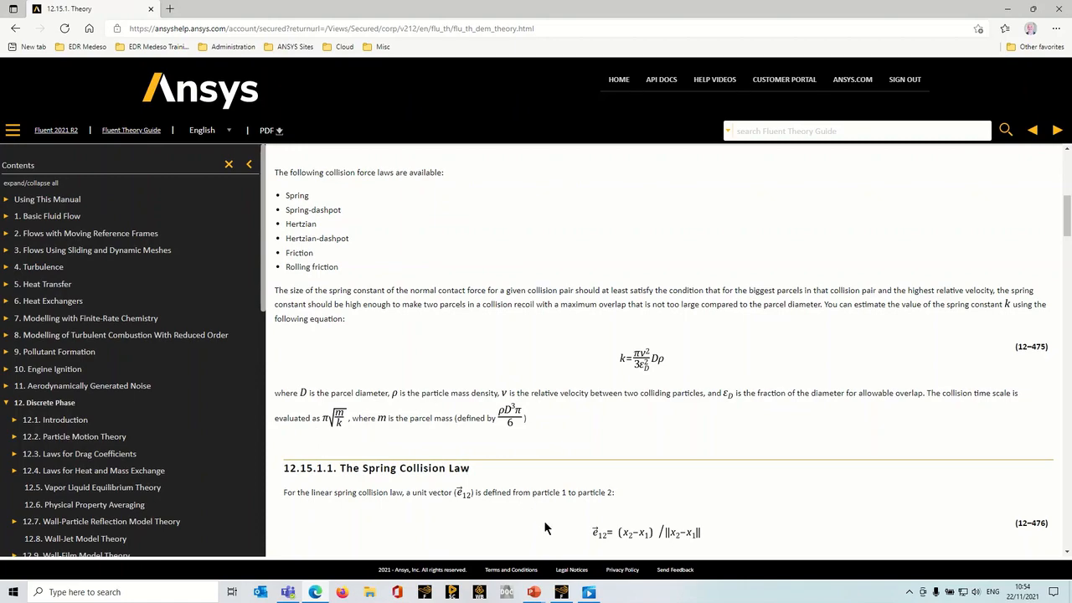
Step: Return to Fluent and recheck the particle time step size against the solver's time step size
click(561, 590)
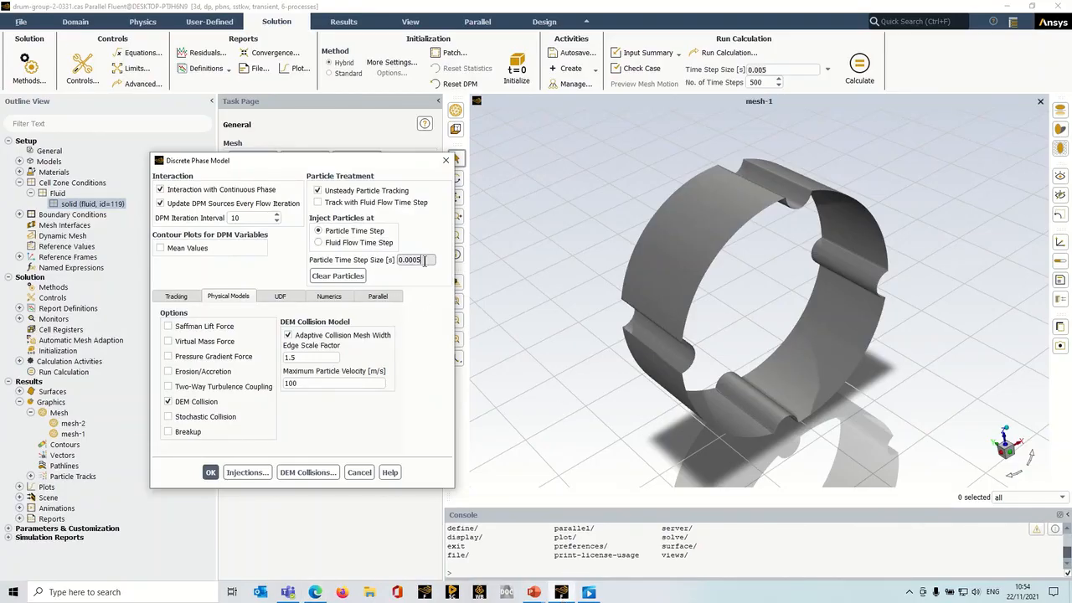
drag(424, 261, 396, 264)
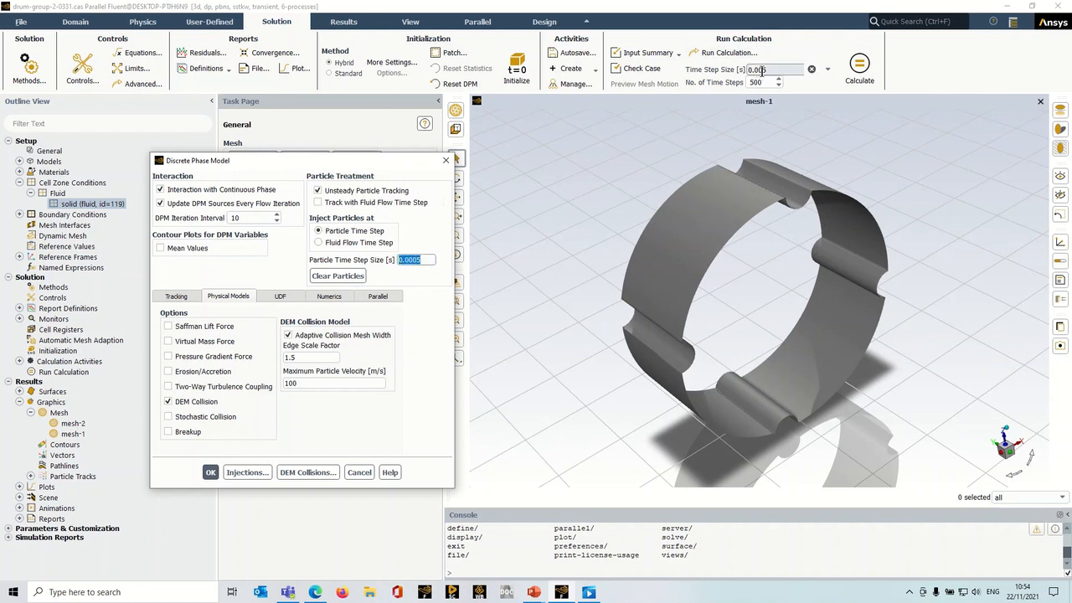
drag(771, 71, 737, 67)
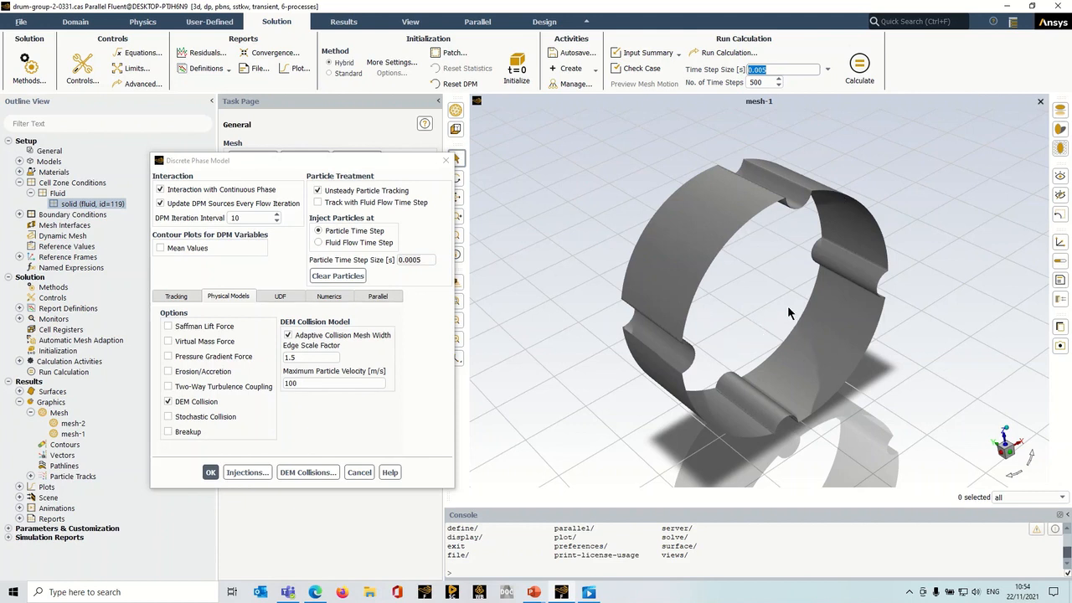
Step: Open the DEM collision settings of dem-aluminum and display the contact laws and constants of the dem-aluminum – dem-aluminum pair
click(310, 472)
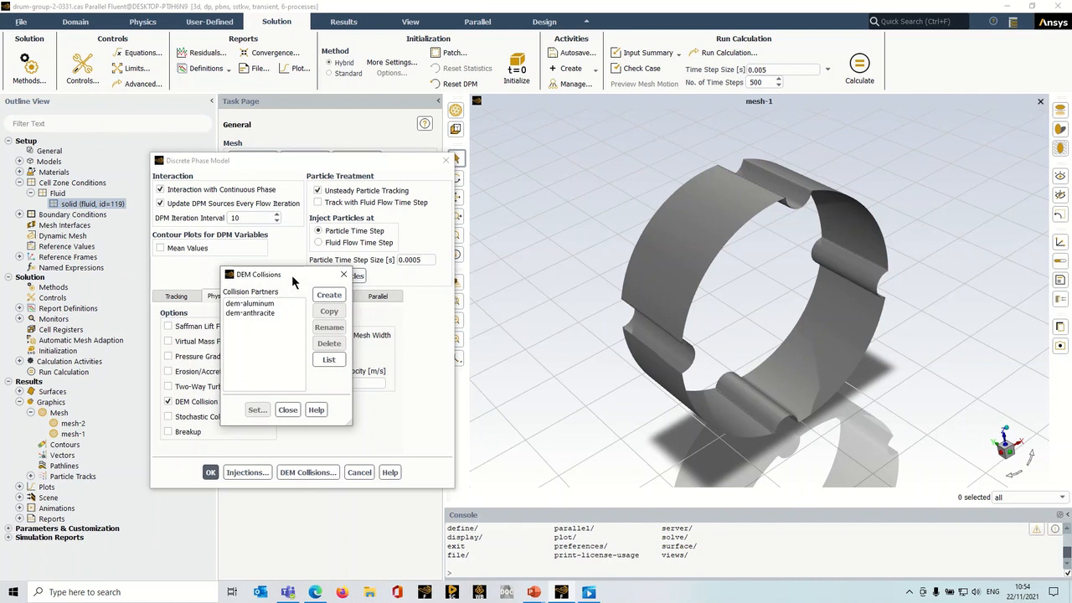
drag(292, 275, 415, 246)
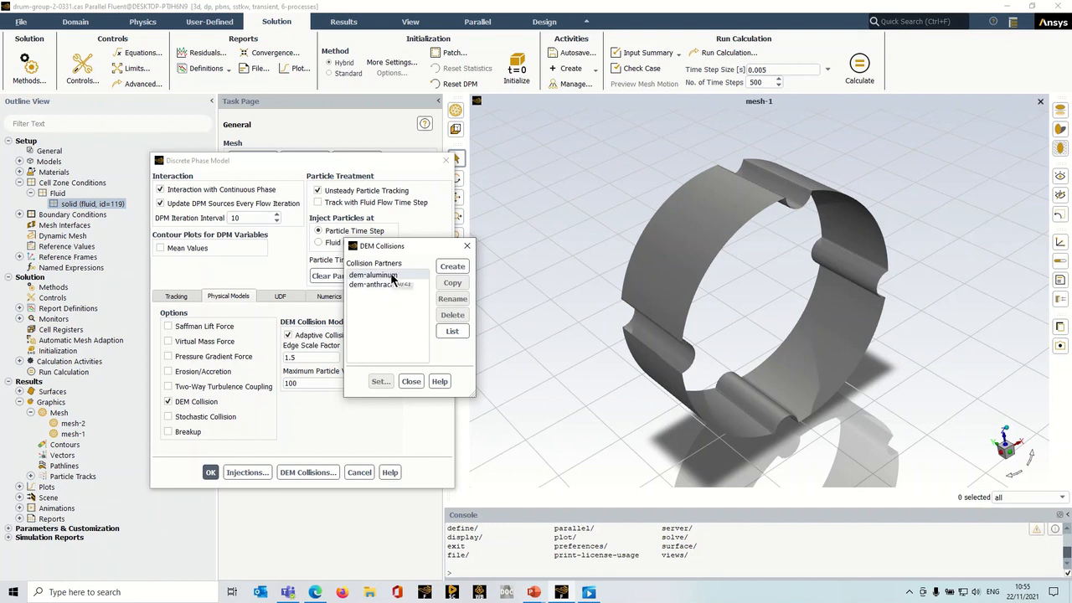
click(391, 276)
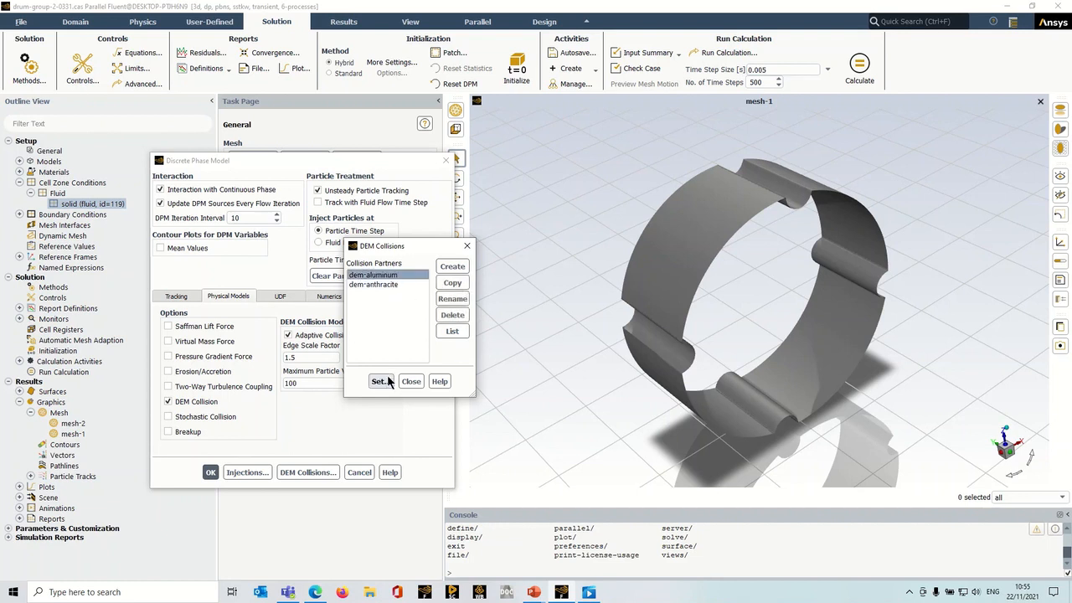
click(381, 381)
drag(344, 274, 347, 242)
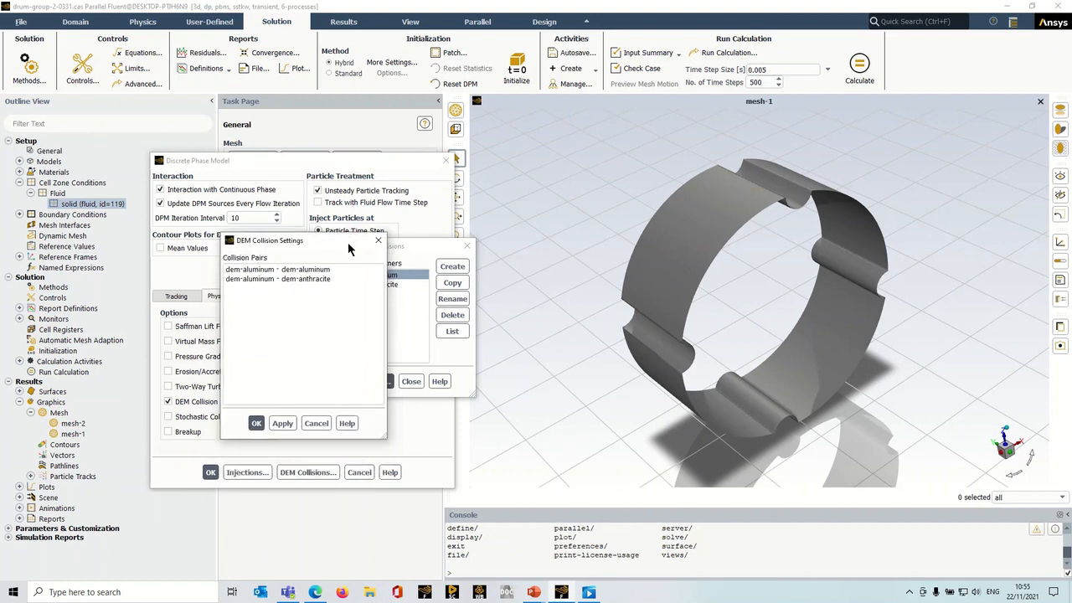
click(301, 270)
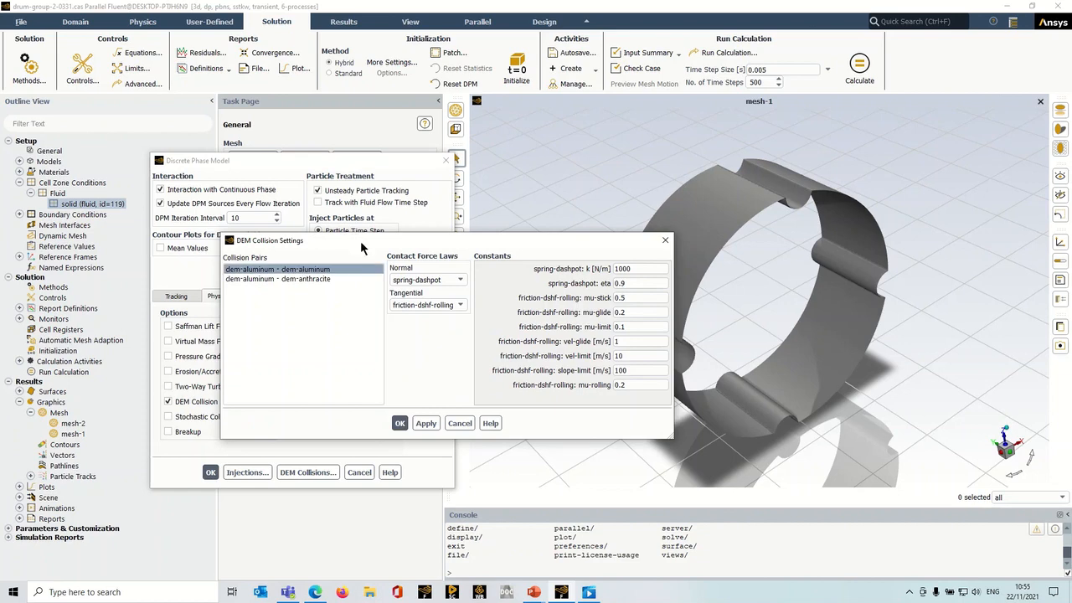
drag(361, 240, 239, 211)
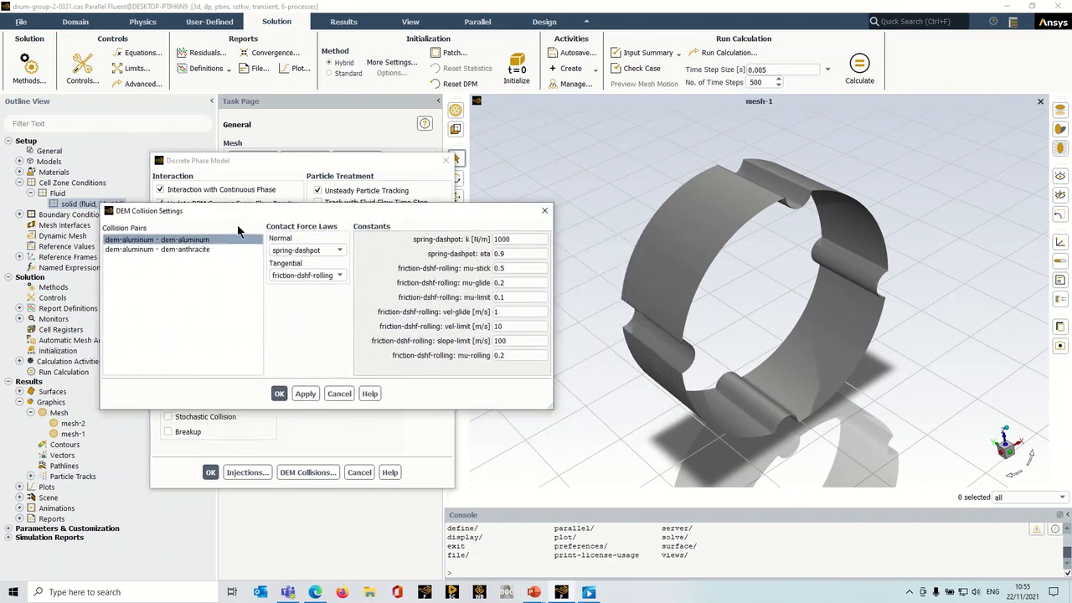
Step: Review the available normal contact force laws for the dem-aluminum pair and consult the spring constant equation in the Theory Guide
click(336, 249)
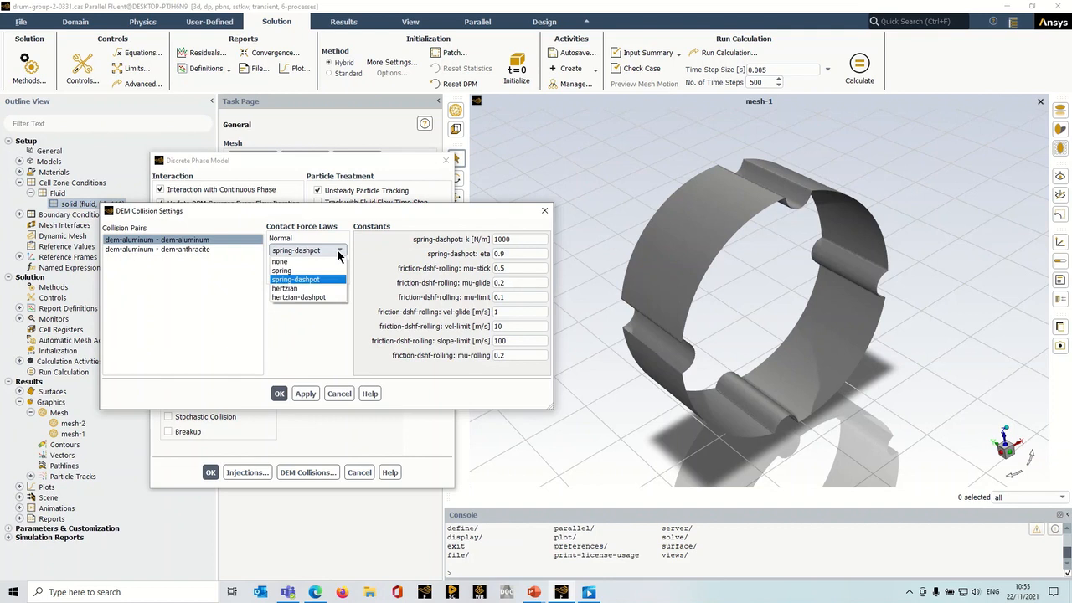
click(343, 219)
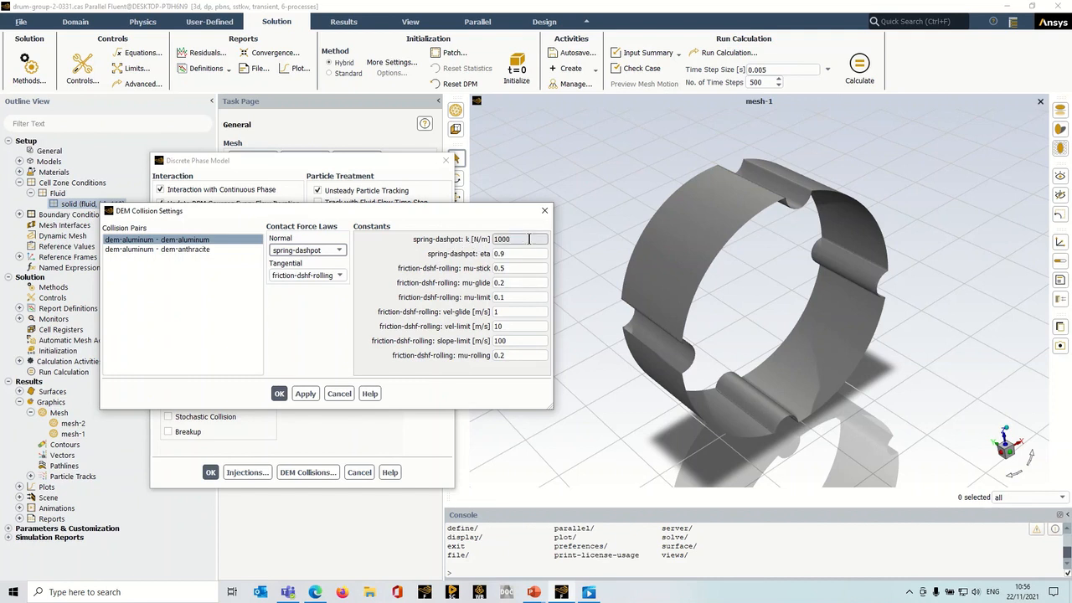
click(315, 593)
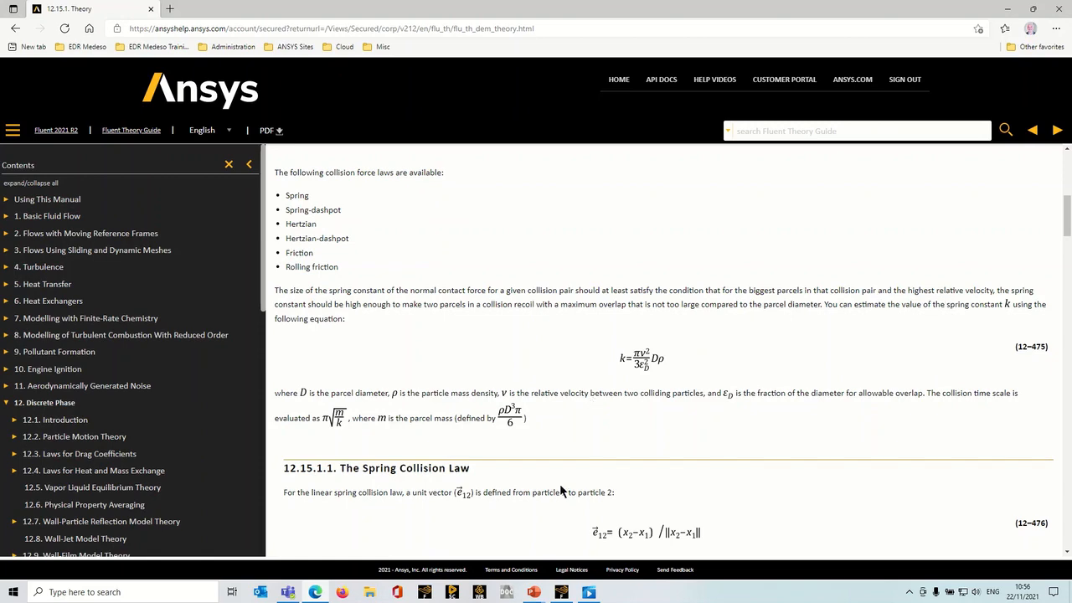
click(562, 595)
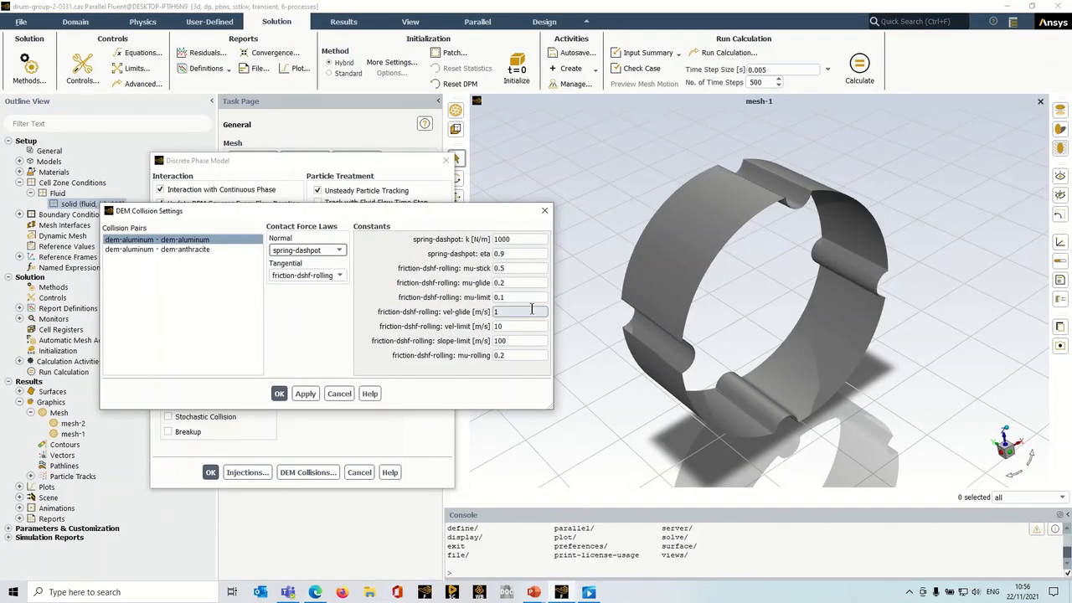
Step: Examine the contact force laws and constants of the dem-aluminum – dem-anthracite pair, and close the collision settings without saving
click(165, 252)
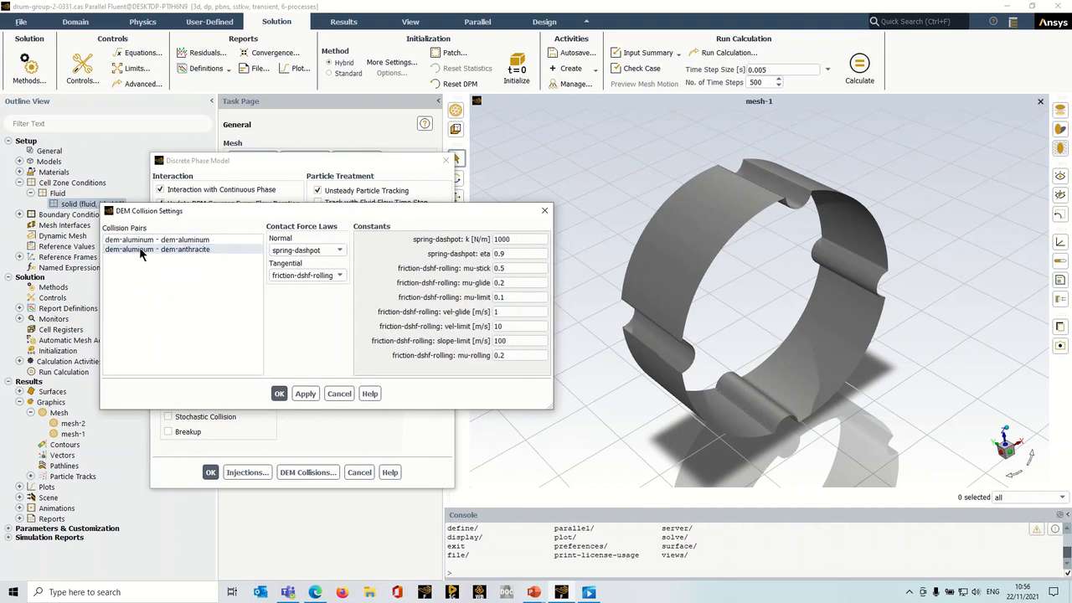
click(140, 250)
click(195, 249)
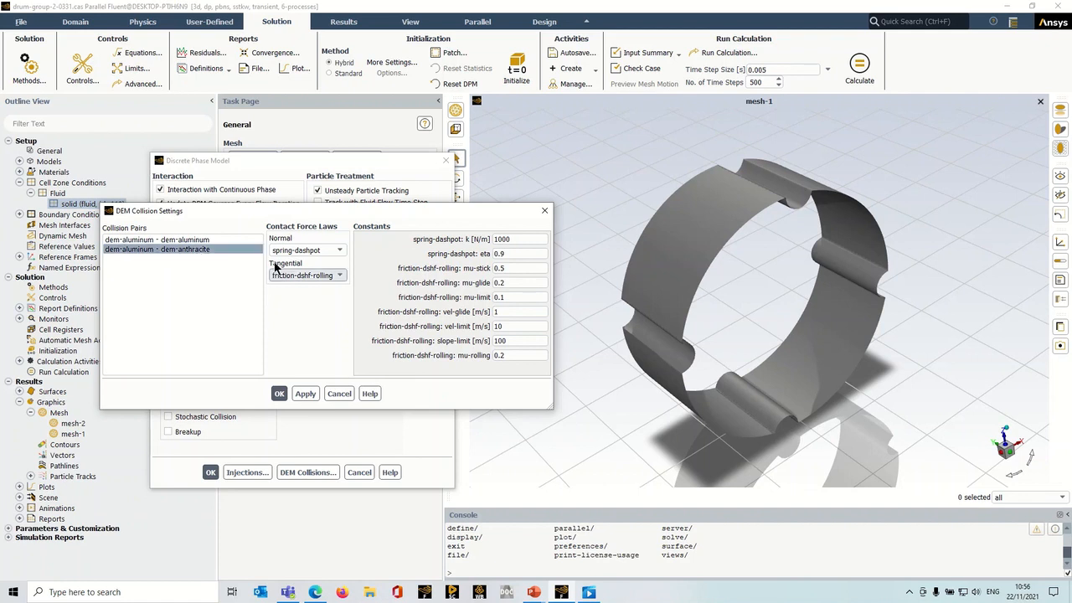
click(330, 395)
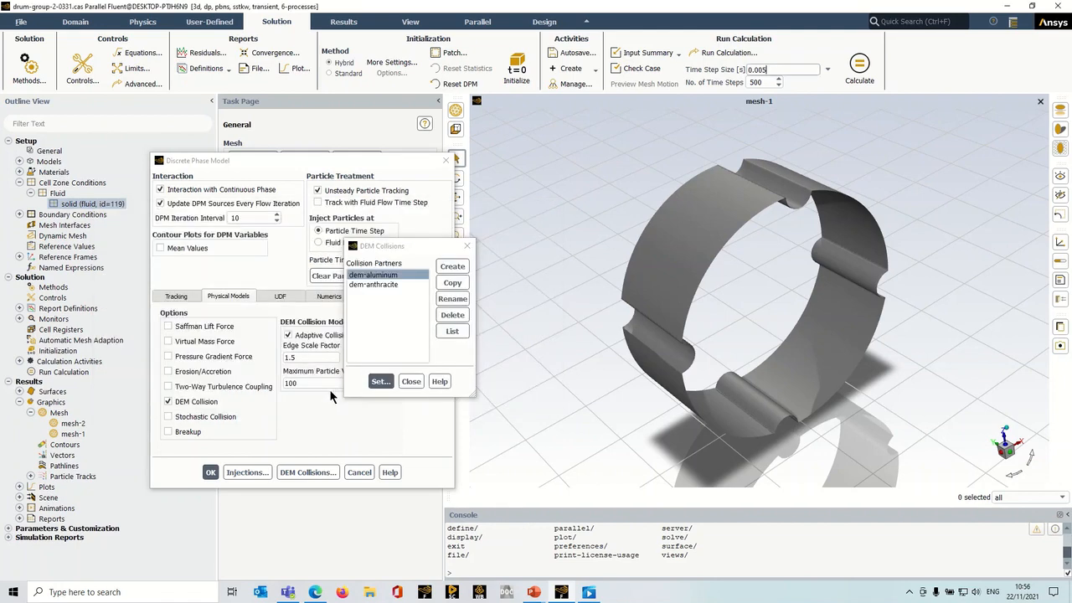
Step: Open the DEM collision settings of dem-anthracite and examine the contact laws and constants of its dem-anthracite – dem-aluminum pair
click(366, 284)
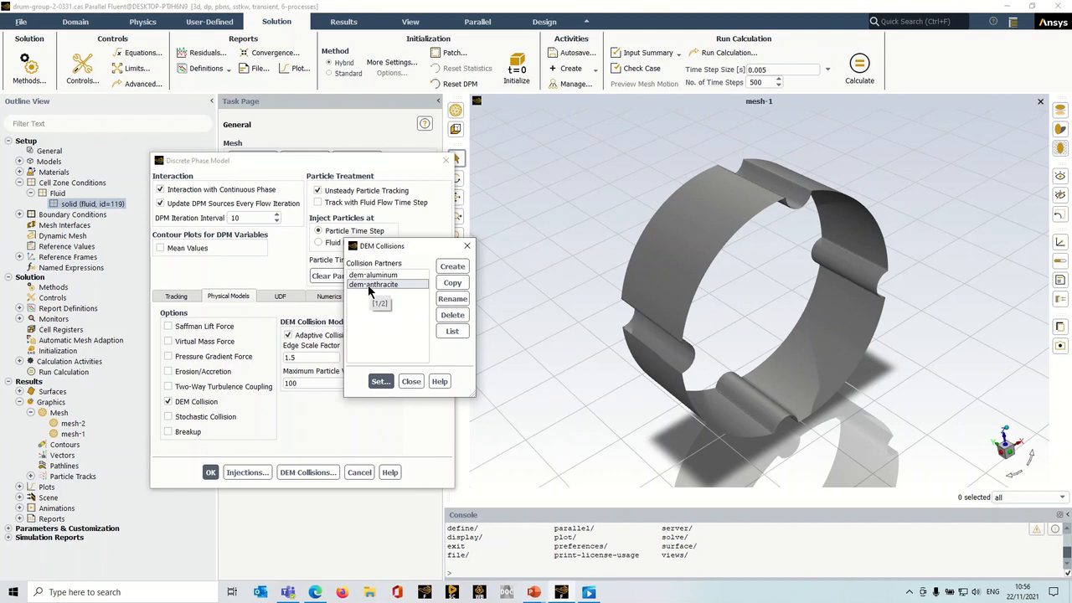
click(374, 287)
click(380, 382)
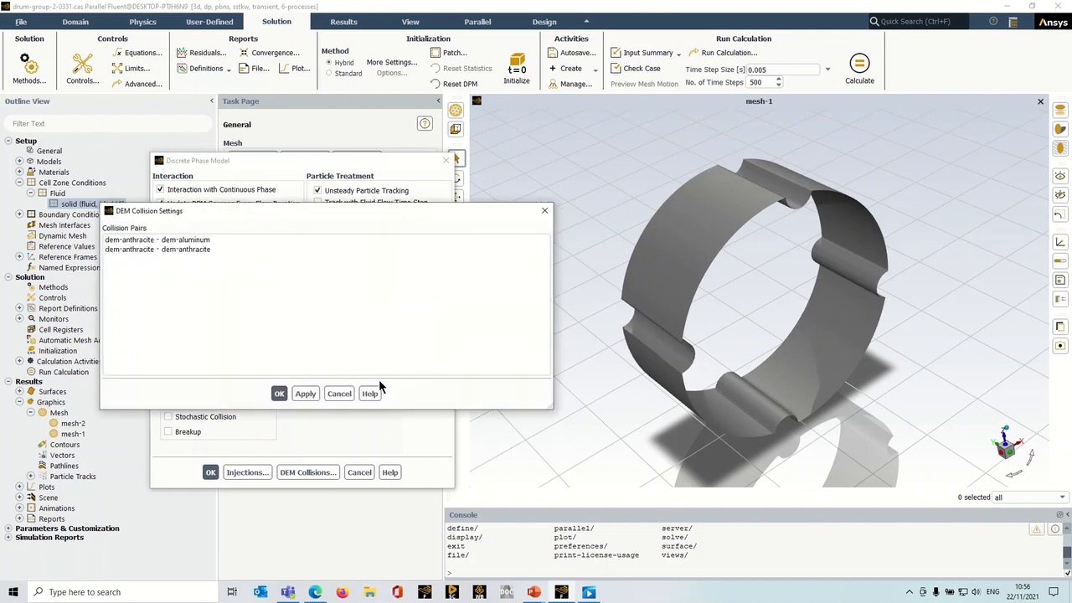
click(168, 240)
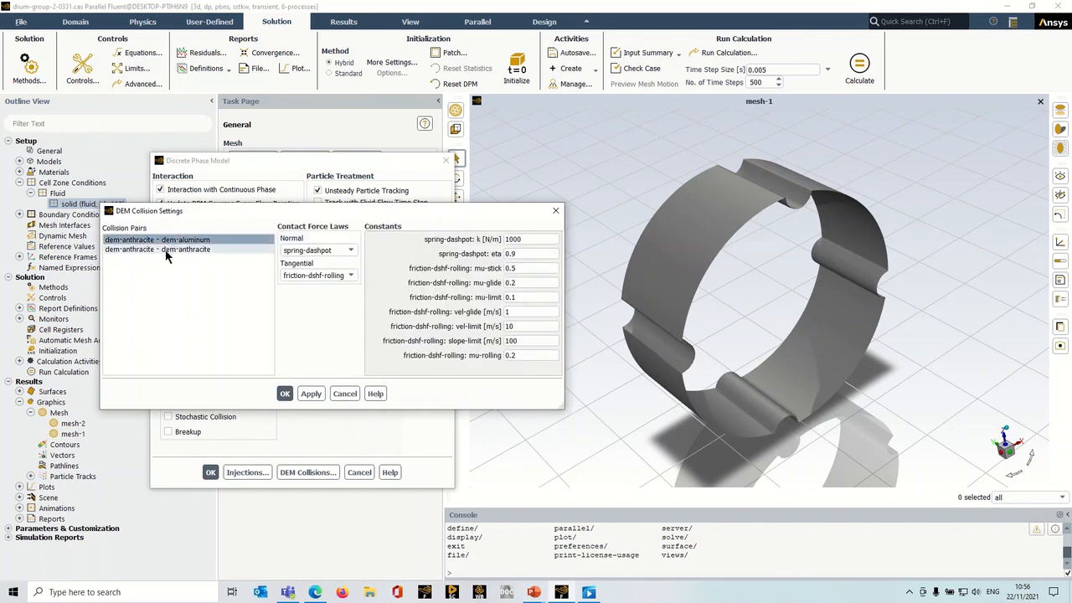
click(143, 241)
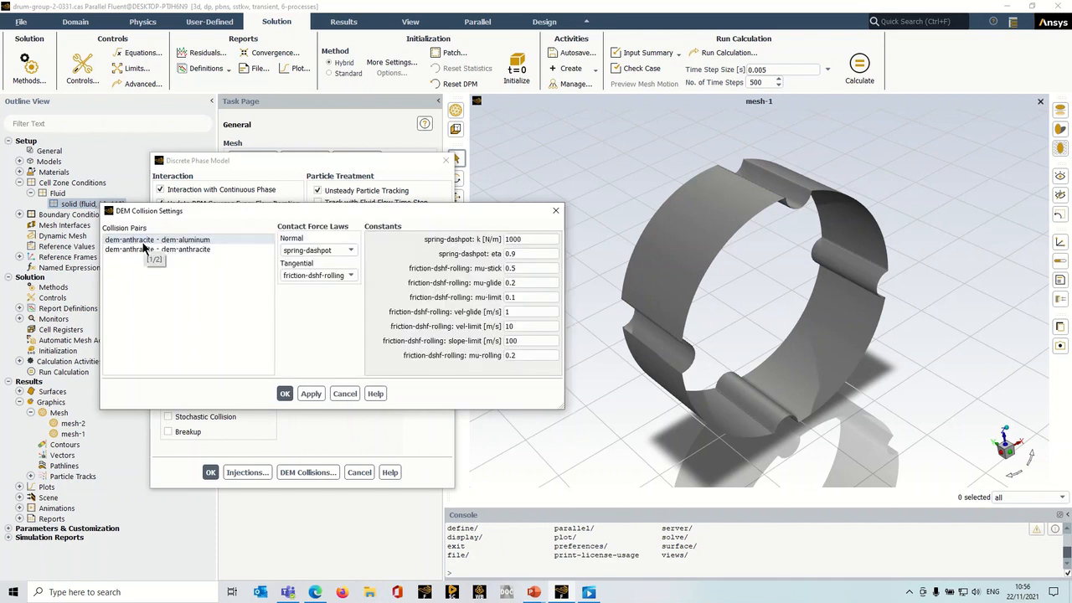
Step: Compare the contact force laws and constants of the dem-anthracite – dem-aluminum and dem-anthracite – dem-anthracite pairs, and close the collision settings without saving
click(182, 242)
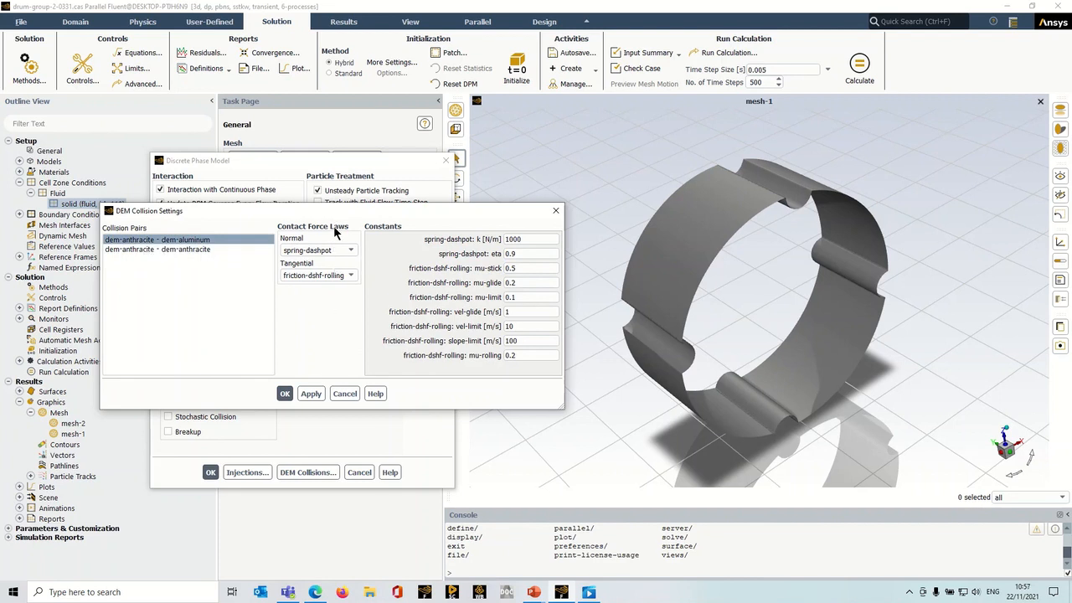
click(136, 249)
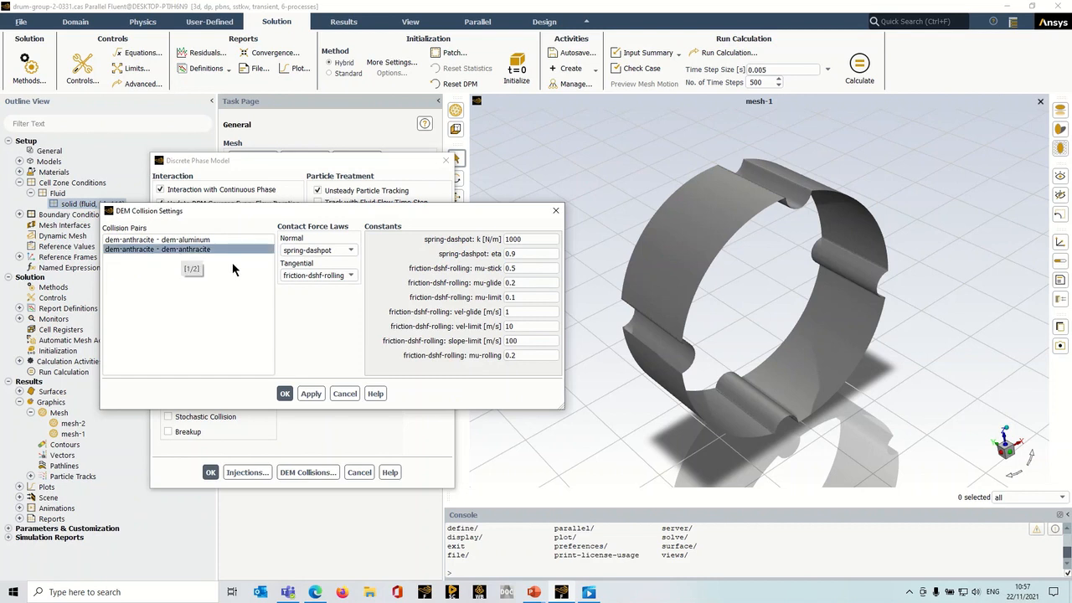
click(344, 394)
click(410, 381)
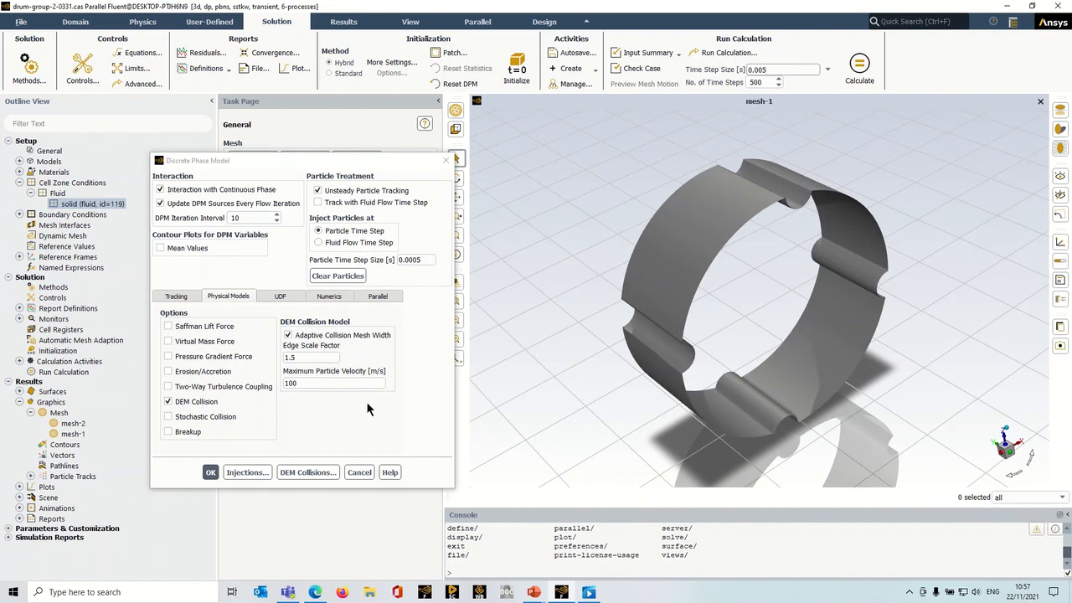
Step: Review the point properties and particle rotation settings of injection-0, and leave the injection and discrete phase model settings without saving
click(247, 473)
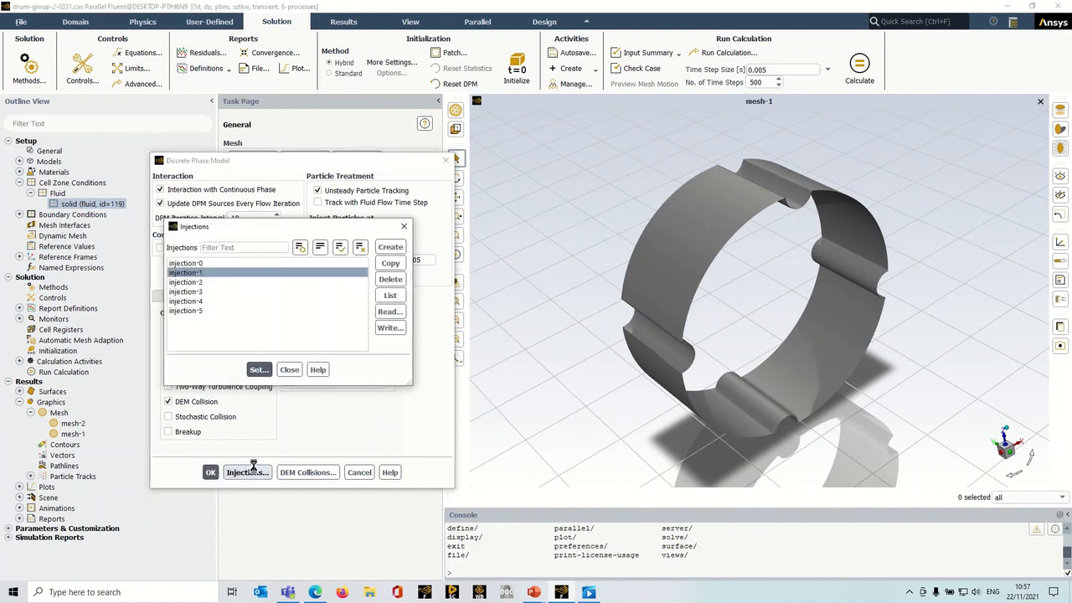
click(211, 271)
click(206, 263)
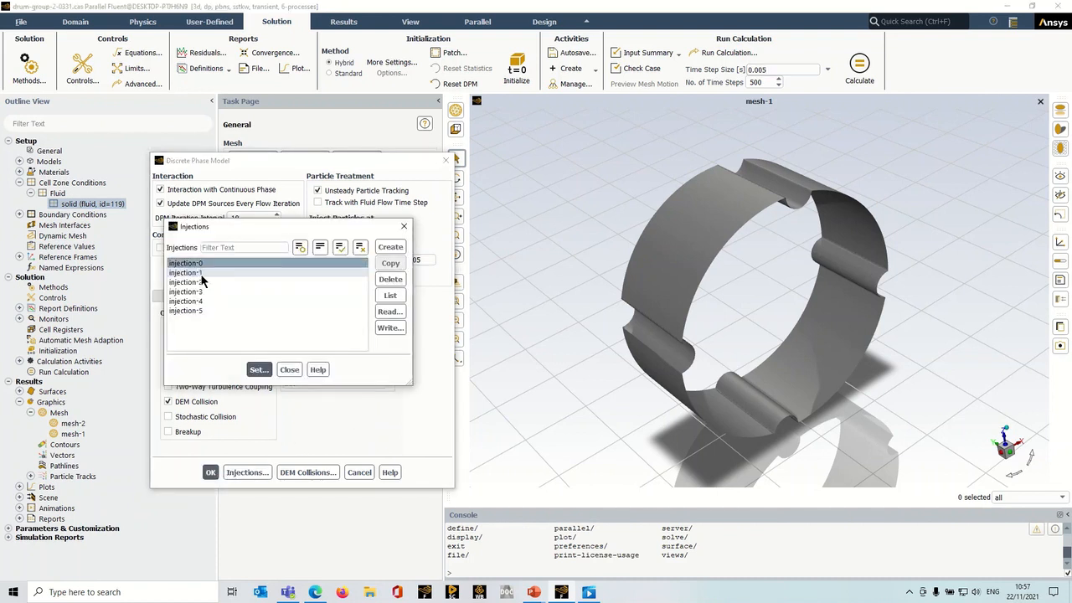
click(258, 370)
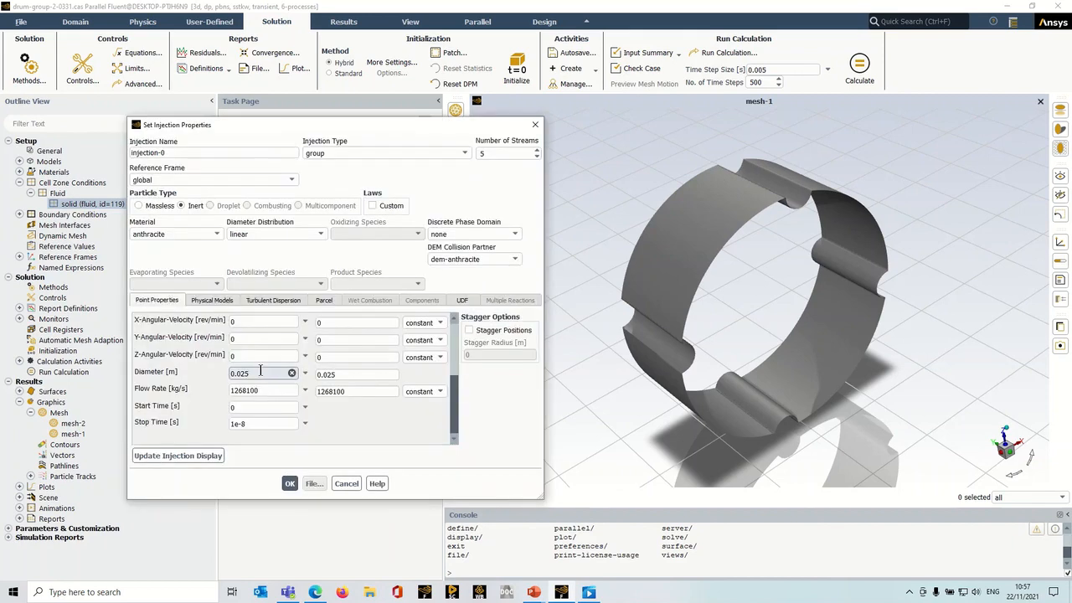
click(208, 299)
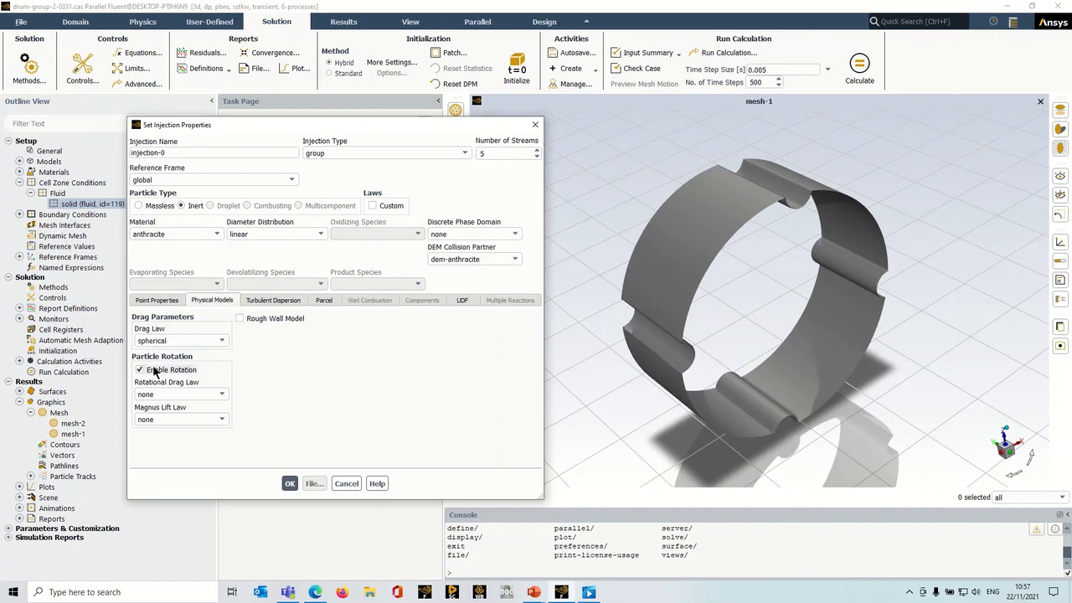
click(339, 483)
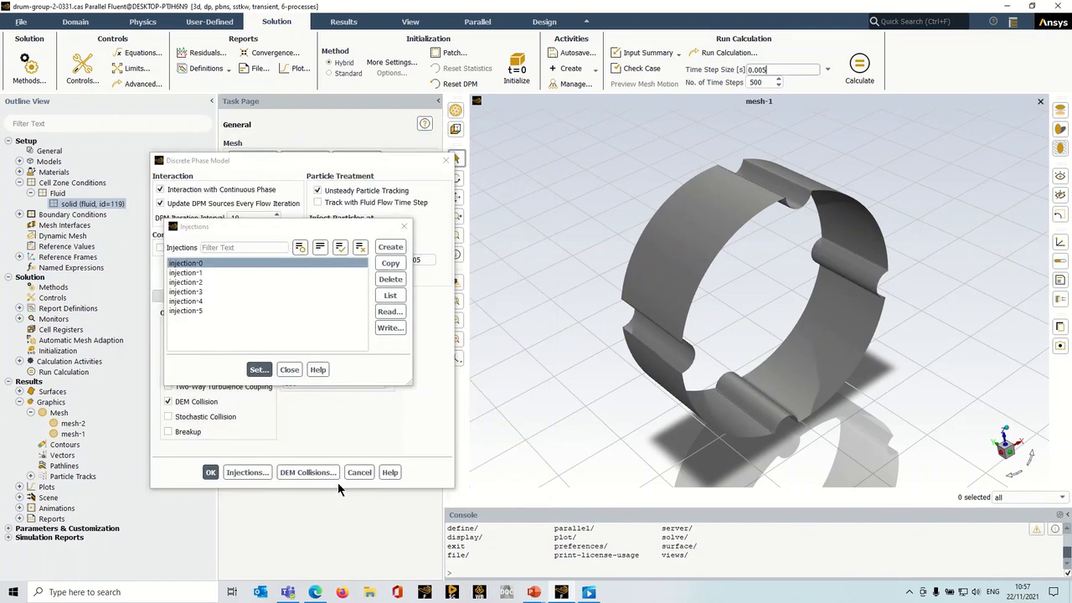
click(290, 369)
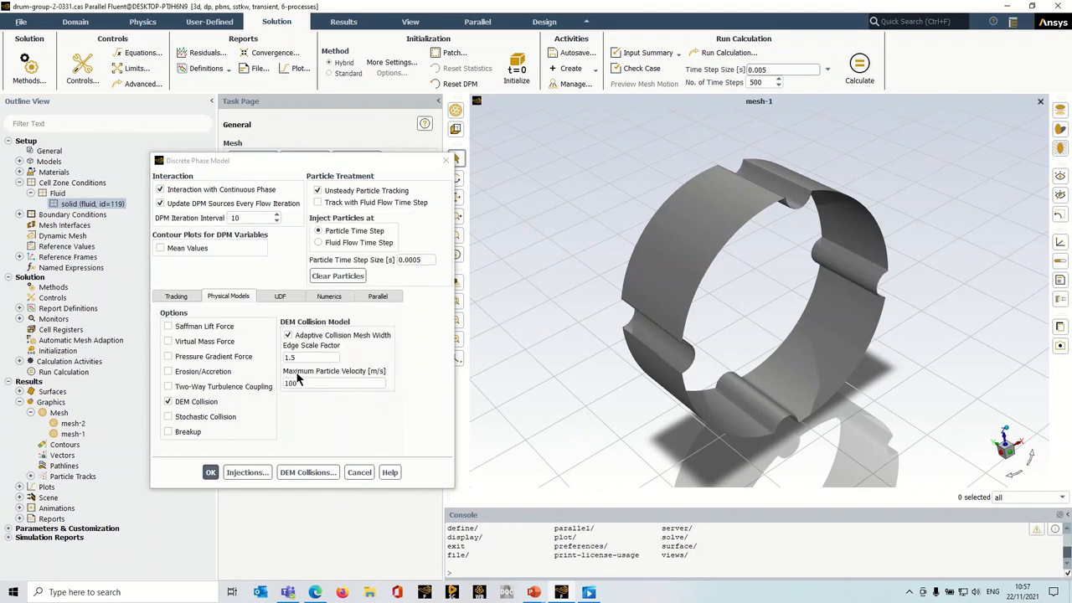
click(360, 472)
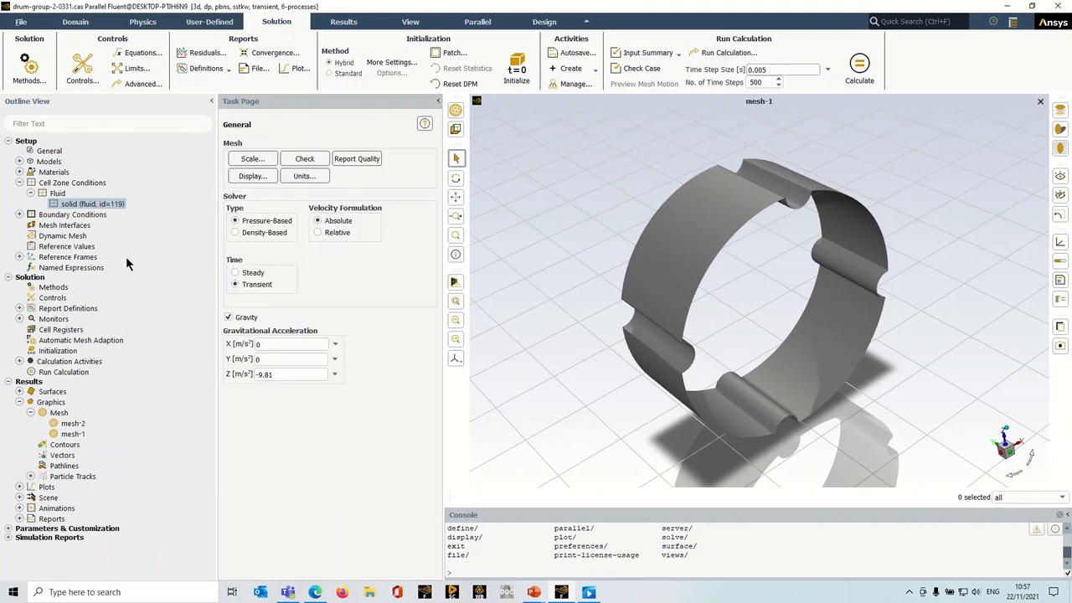
Step: Set the DEM collision partner in the DPM conditions of the wall boundary (id=12) to dem-anthracite and apply it
click(20, 215)
click(30, 236)
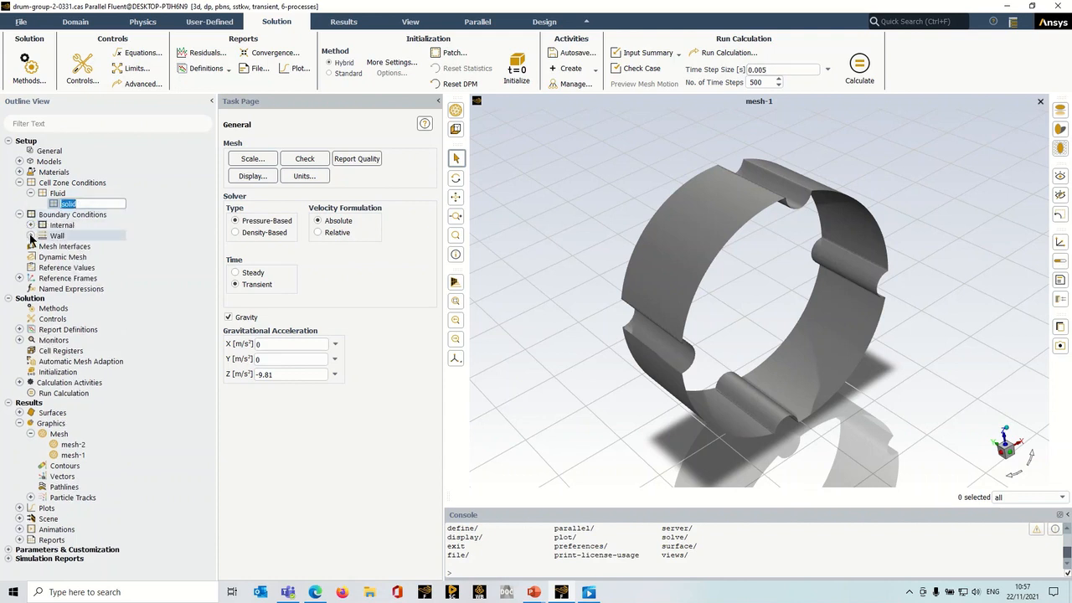
right_click(65, 244)
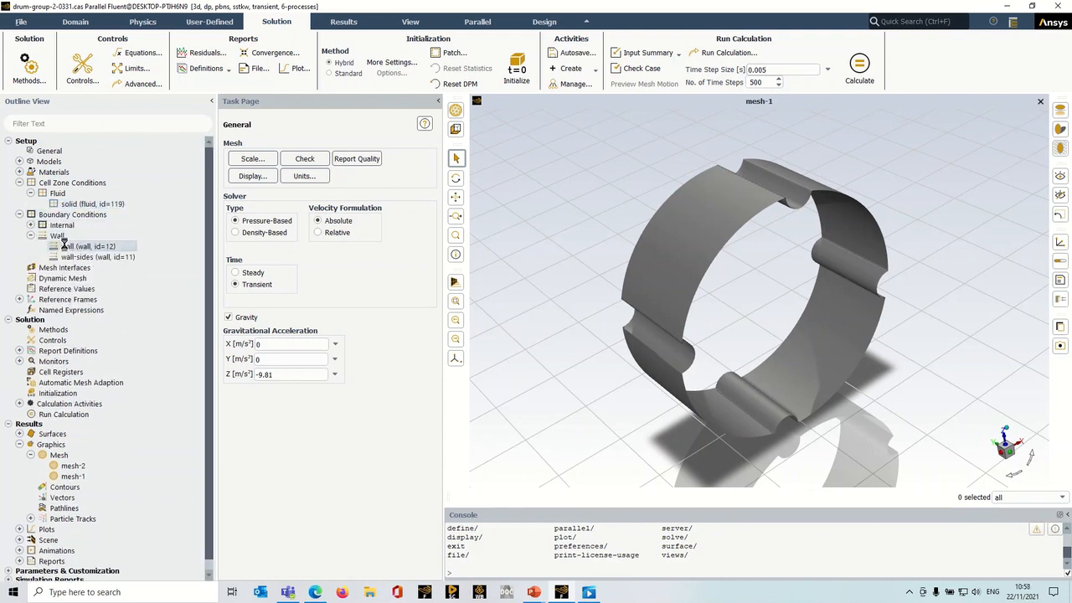
click(80, 252)
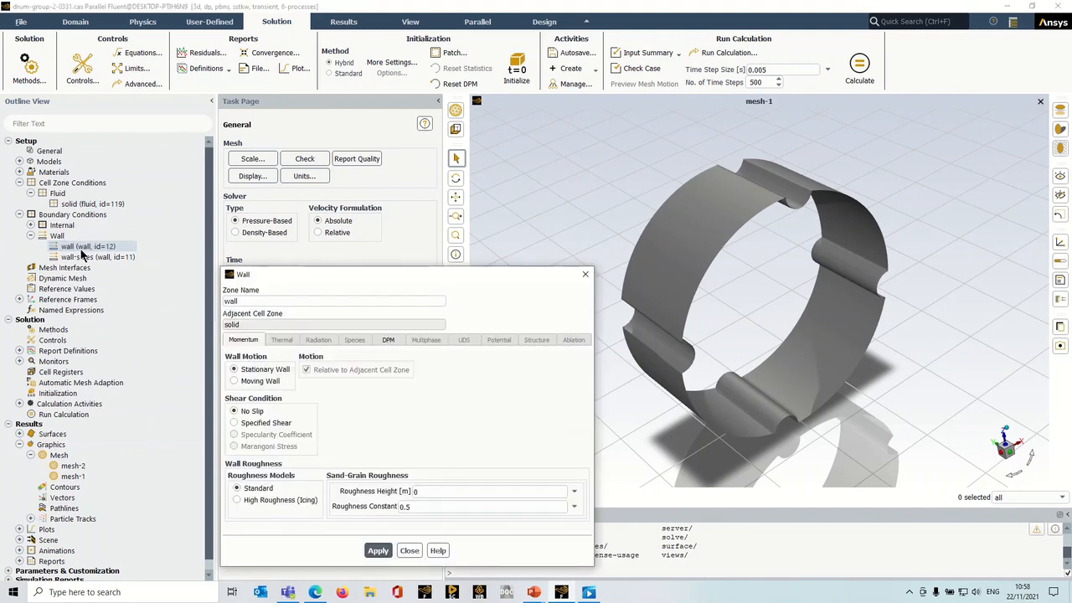
drag(321, 274, 304, 222)
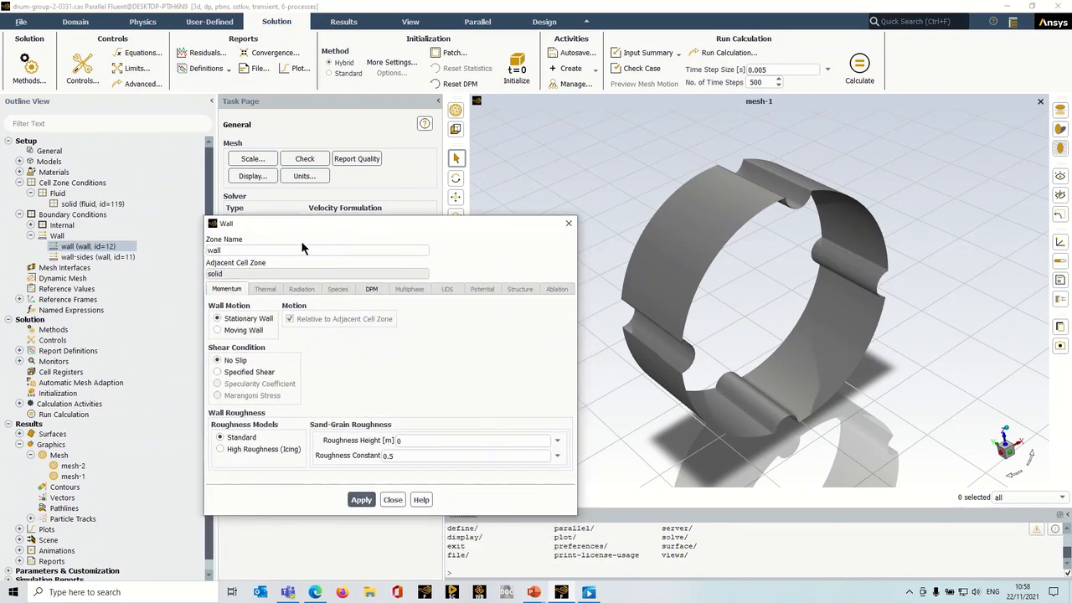
click(372, 289)
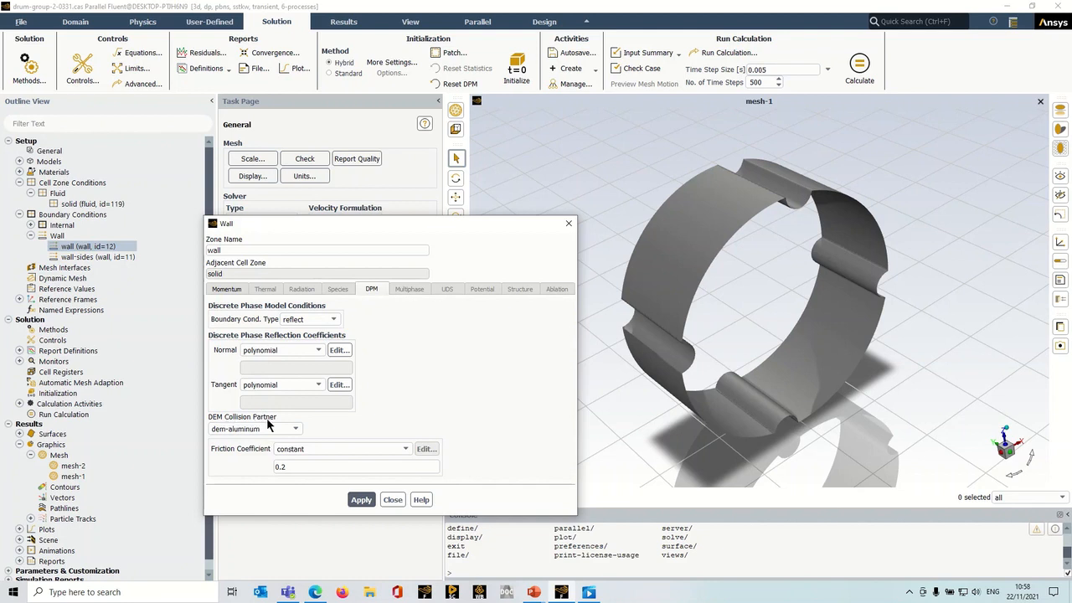
click(296, 429)
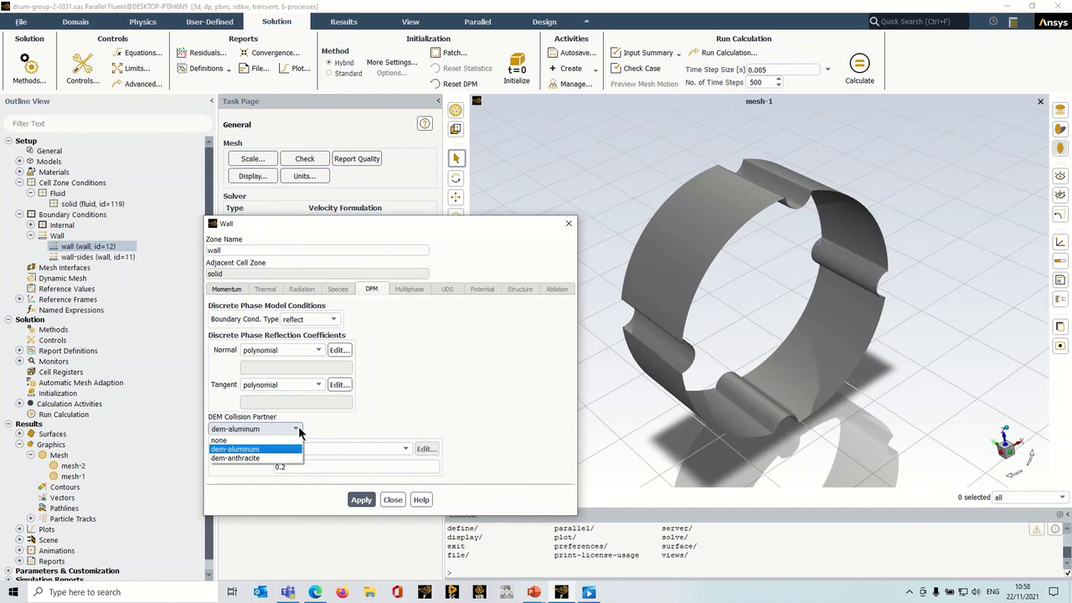
click(237, 458)
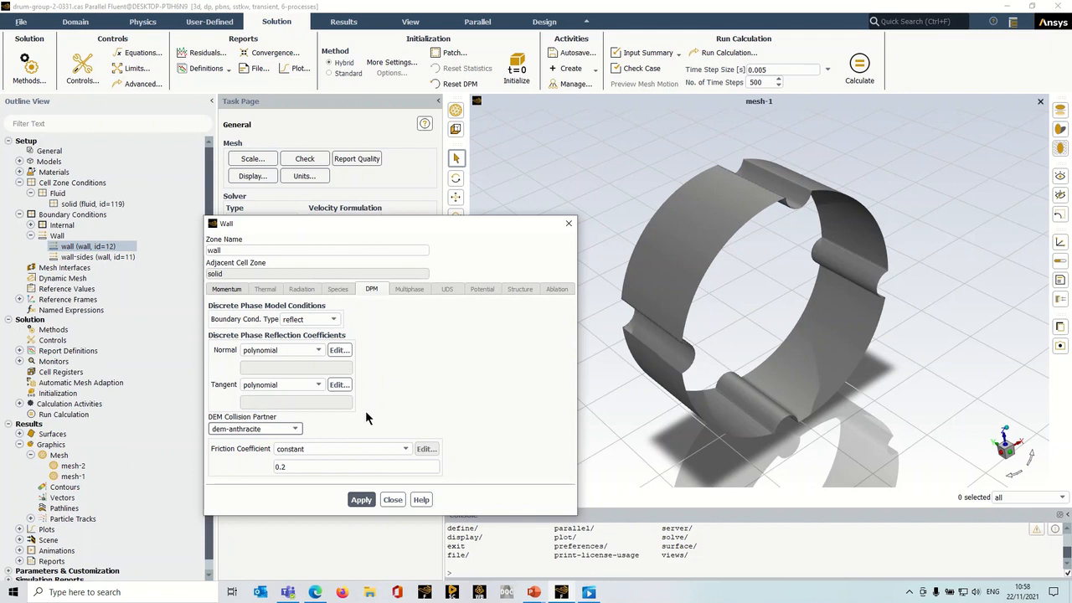
click(361, 500)
click(386, 499)
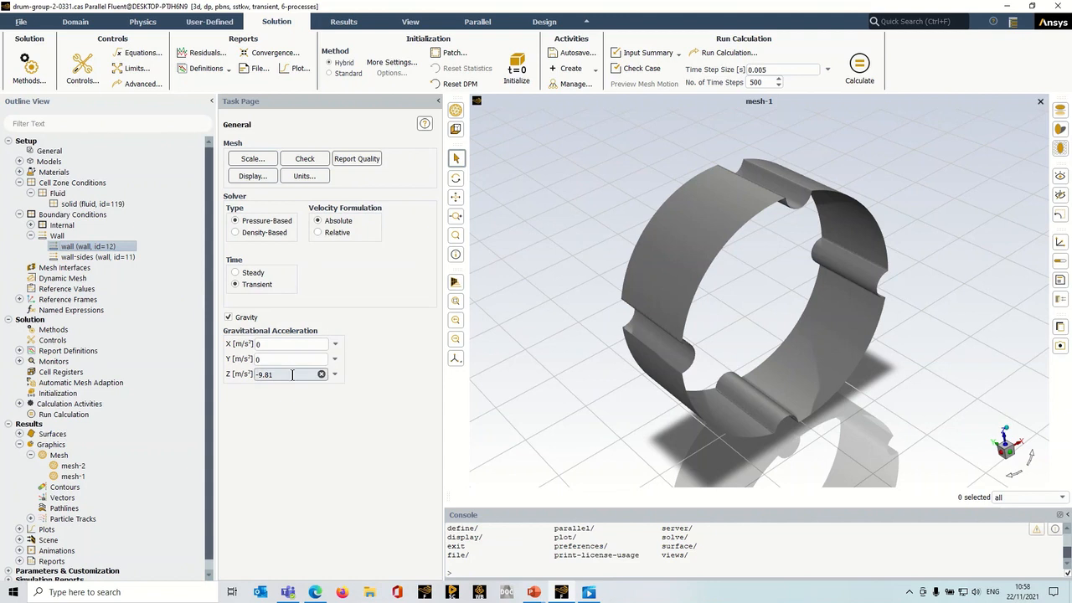
Step: Open the definition of particle-tracks-1 to examine its track style, coloring variable and released injections
scroll(43, 444, down, 1)
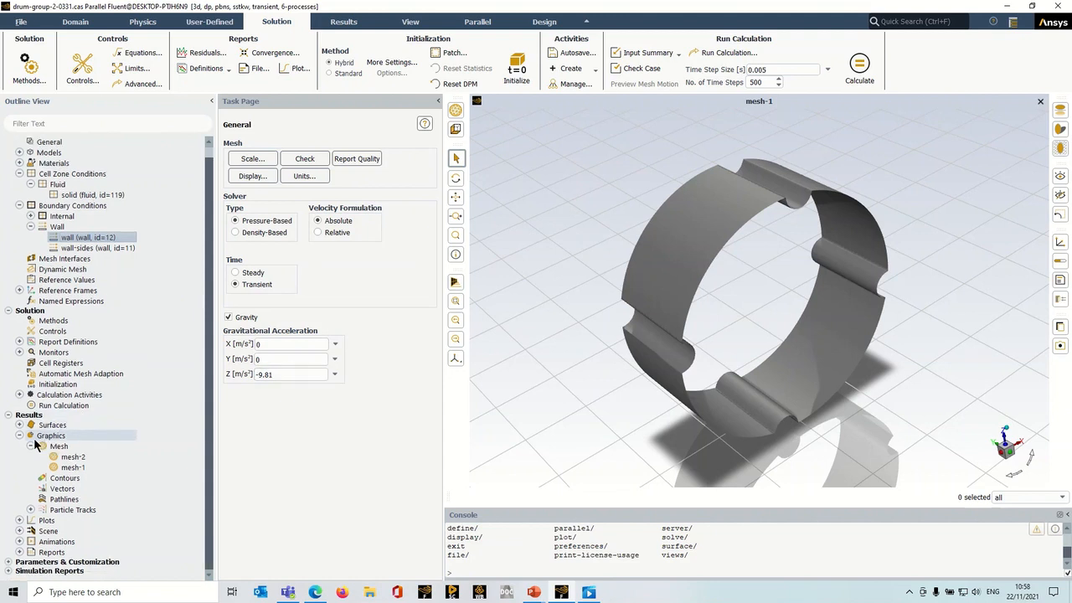
click(20, 531)
click(30, 510)
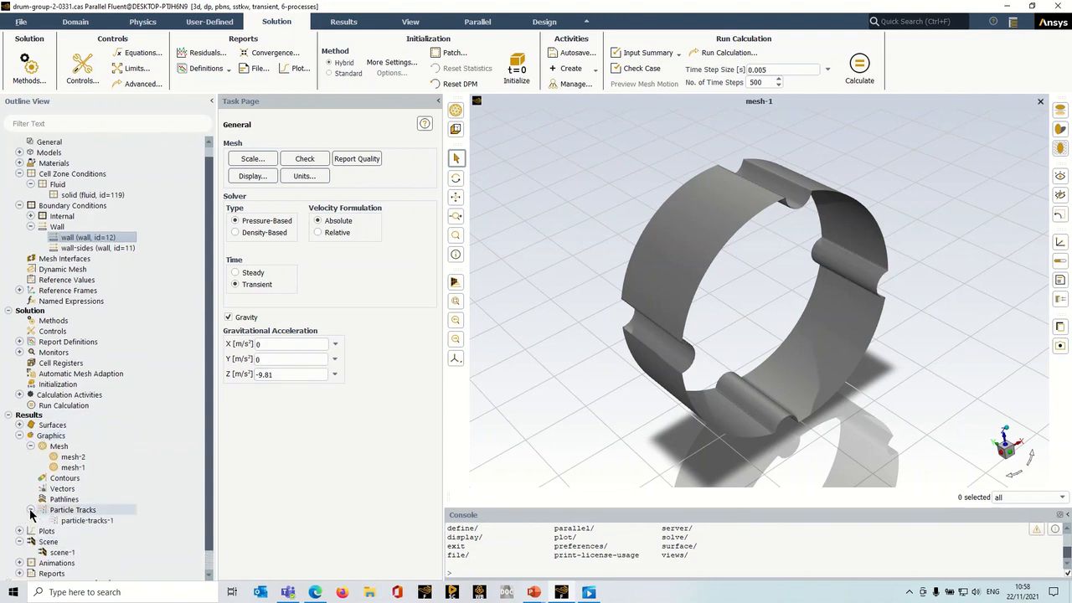
right_click(84, 520)
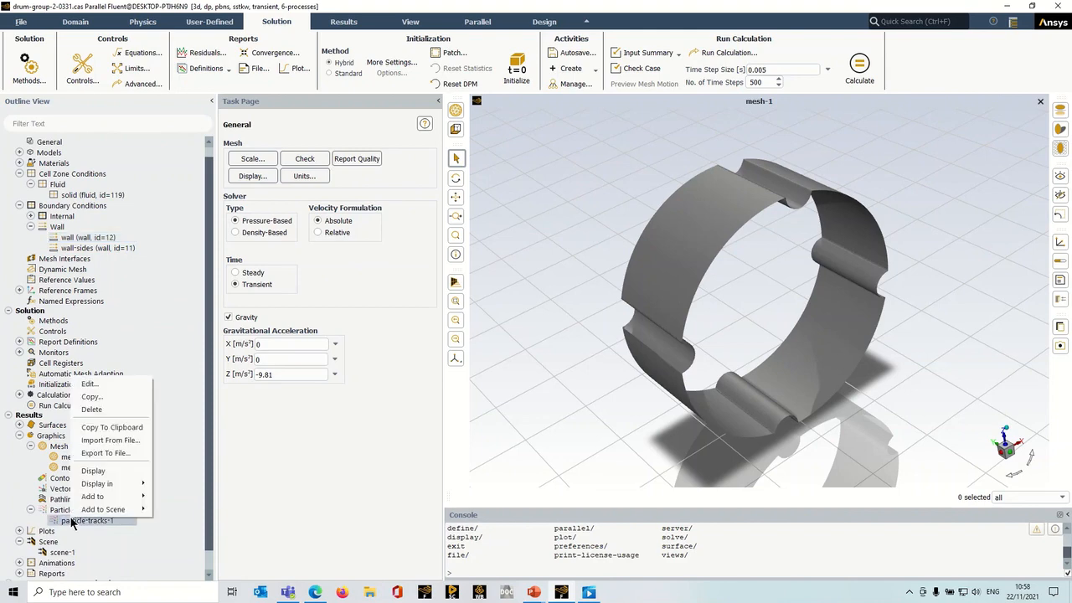
click(90, 384)
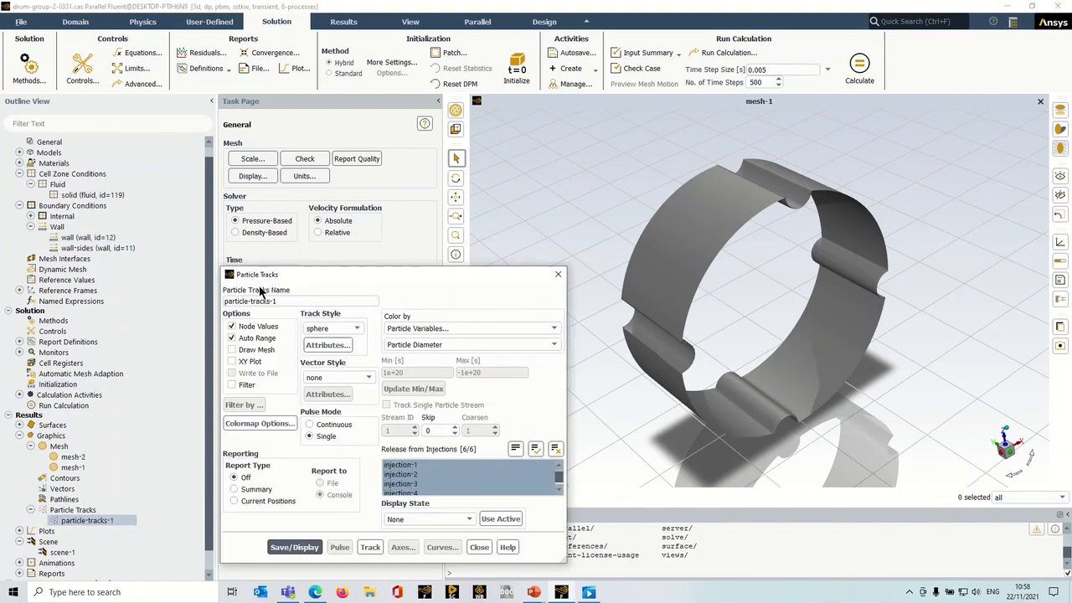
drag(312, 279, 220, 170)
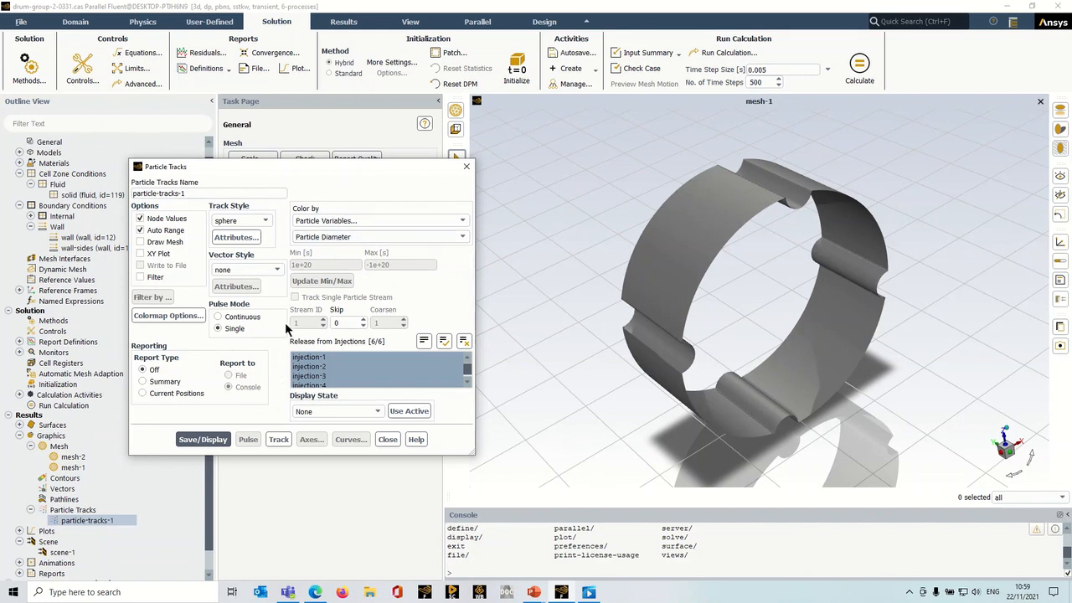
Step: Examine the scale, detail and size variable in the sphere style attributes of particle-tracks-1, and close its settings without saving
click(238, 241)
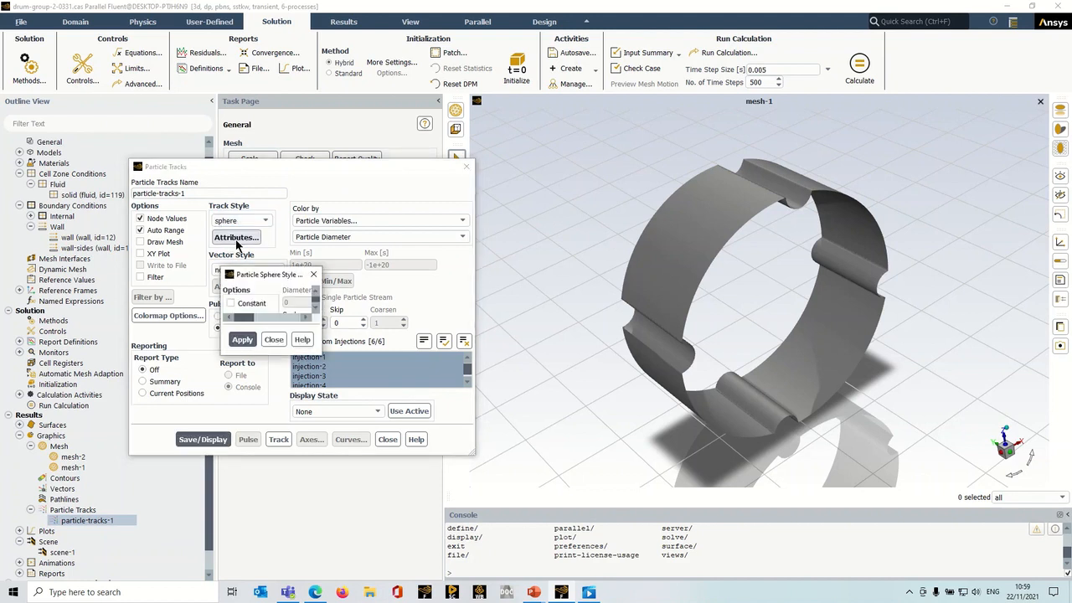
drag(270, 274, 91, 246)
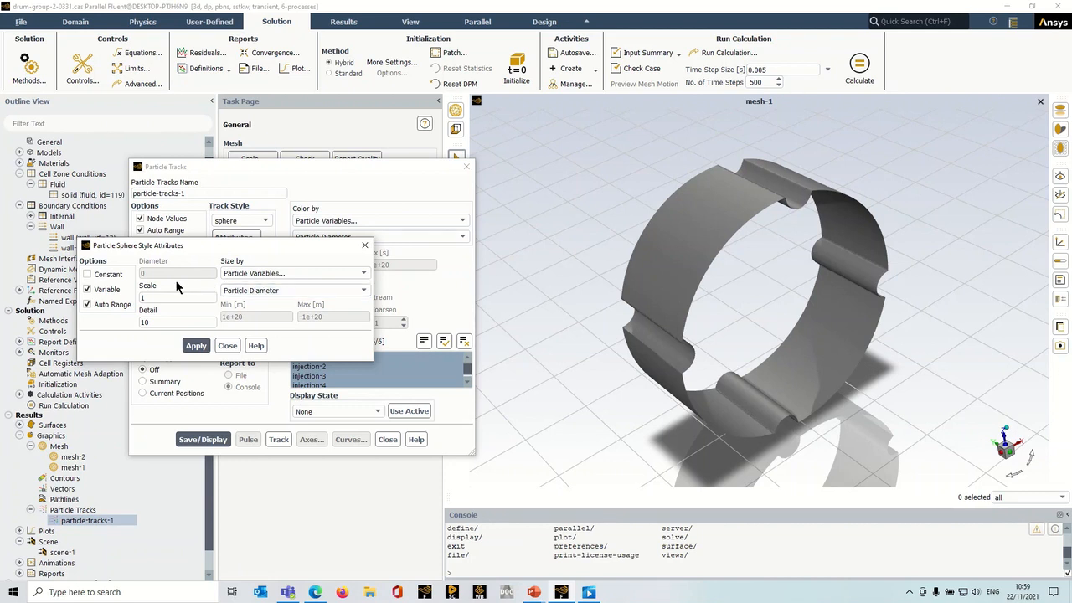
click(149, 322)
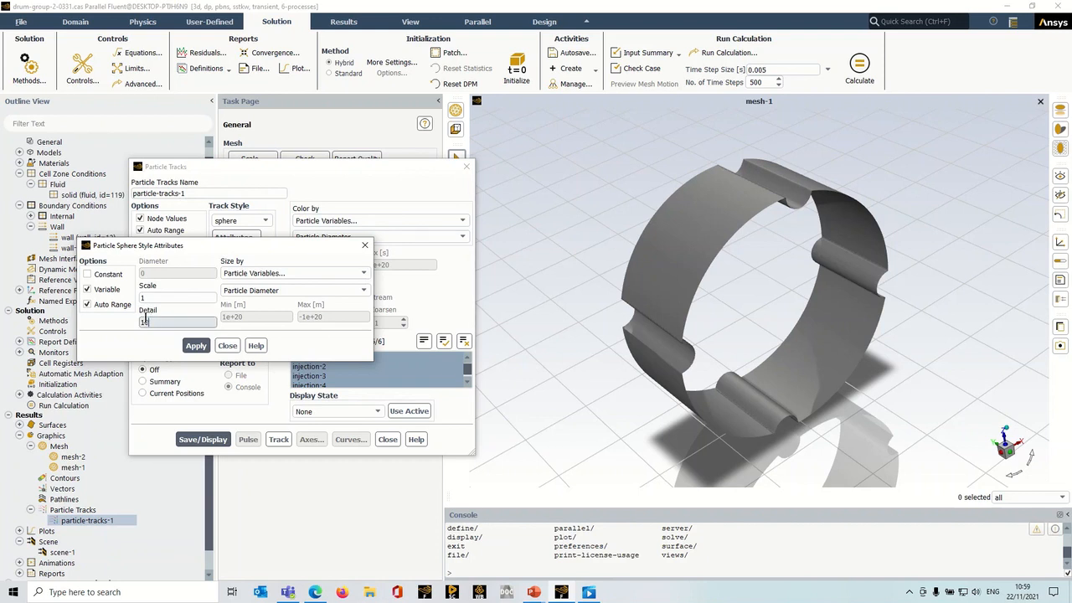
double_click(149, 321)
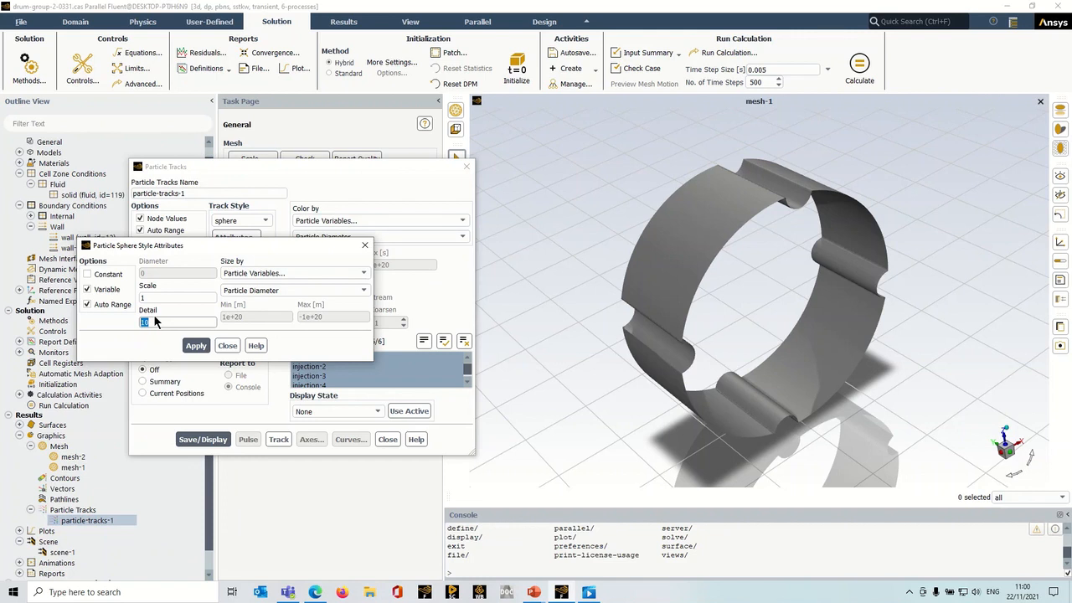
click(155, 321)
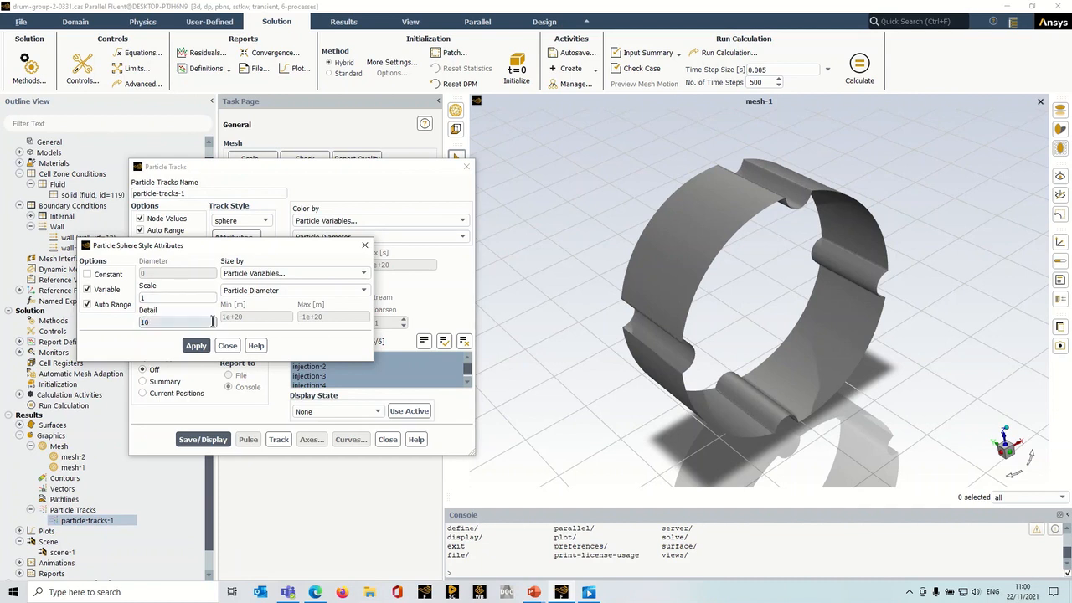
click(234, 346)
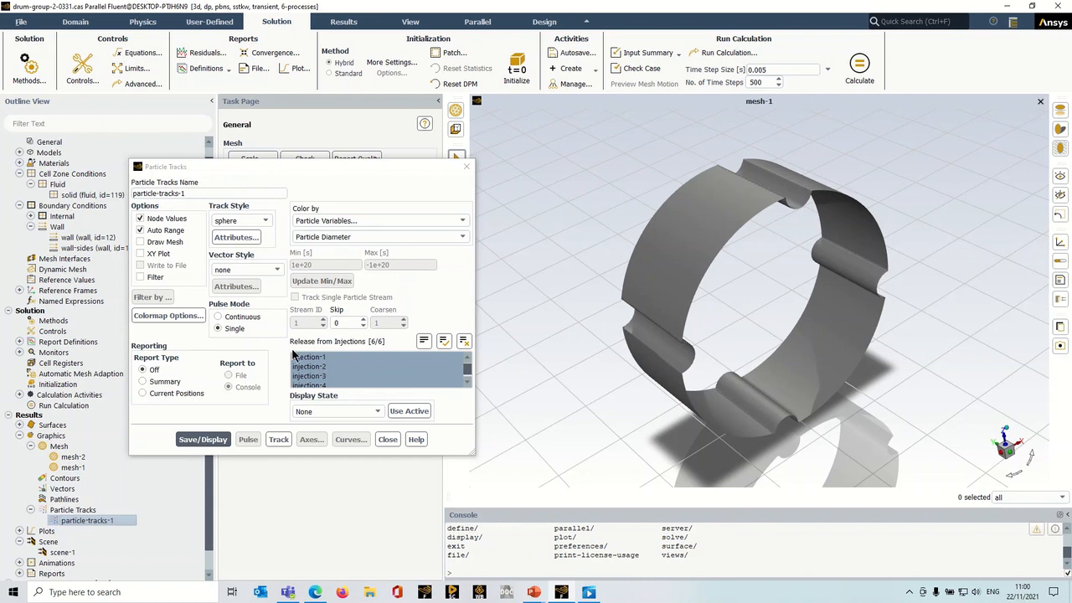
click(388, 440)
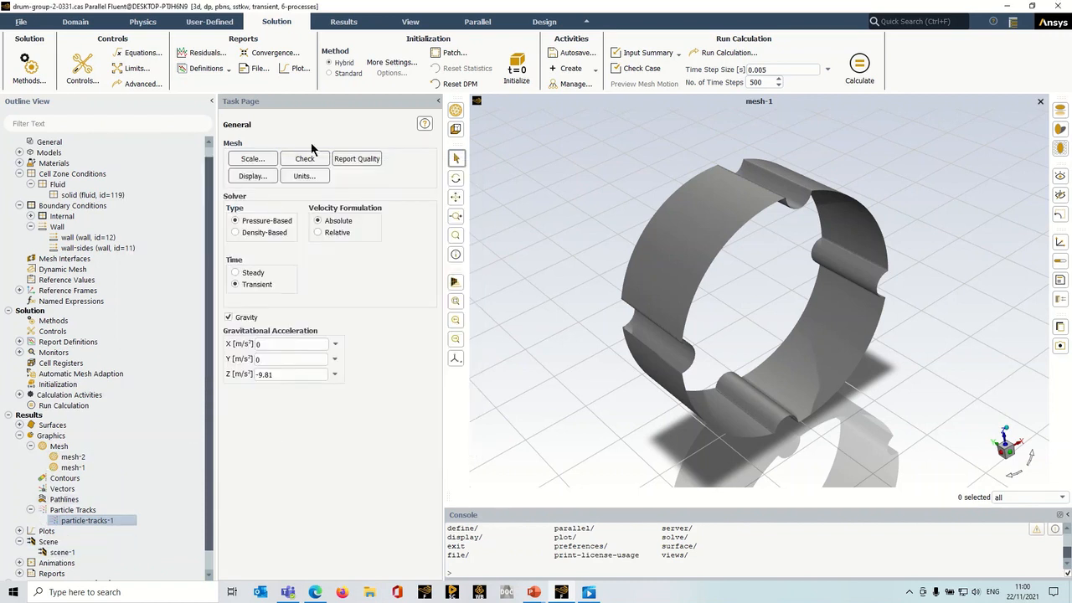
Step: Expand the calculation activities to show animation-1 under the solution animations
click(19, 395)
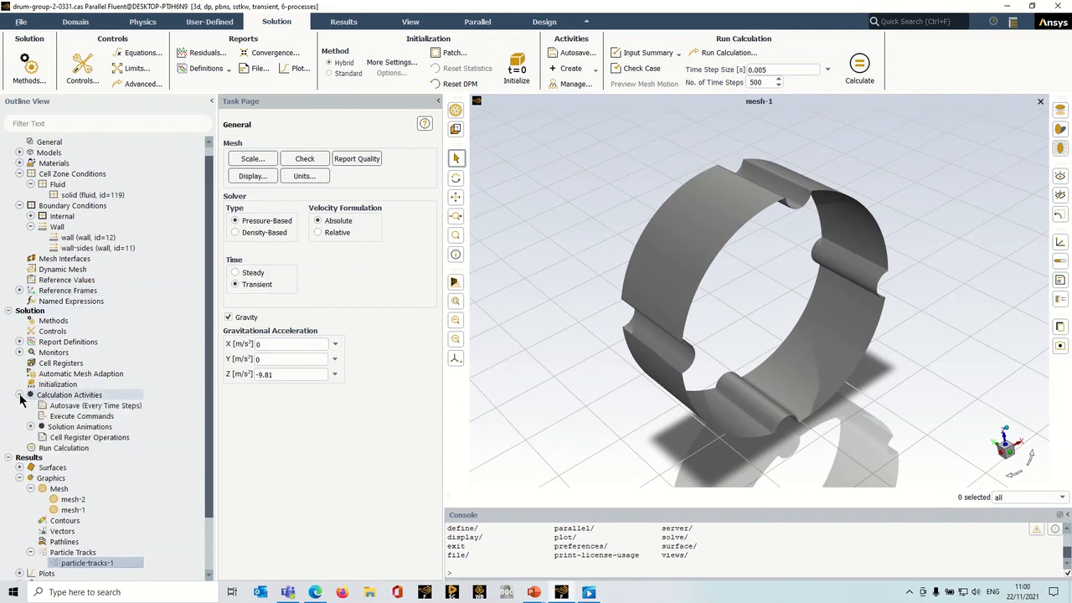
click(30, 427)
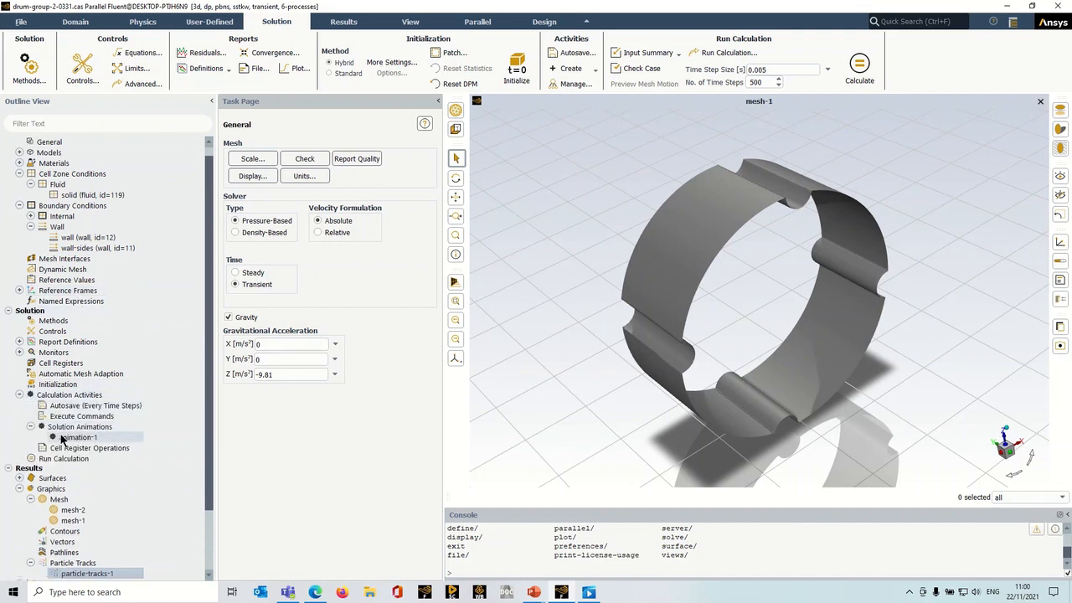
click(527, 568)
key(Return)
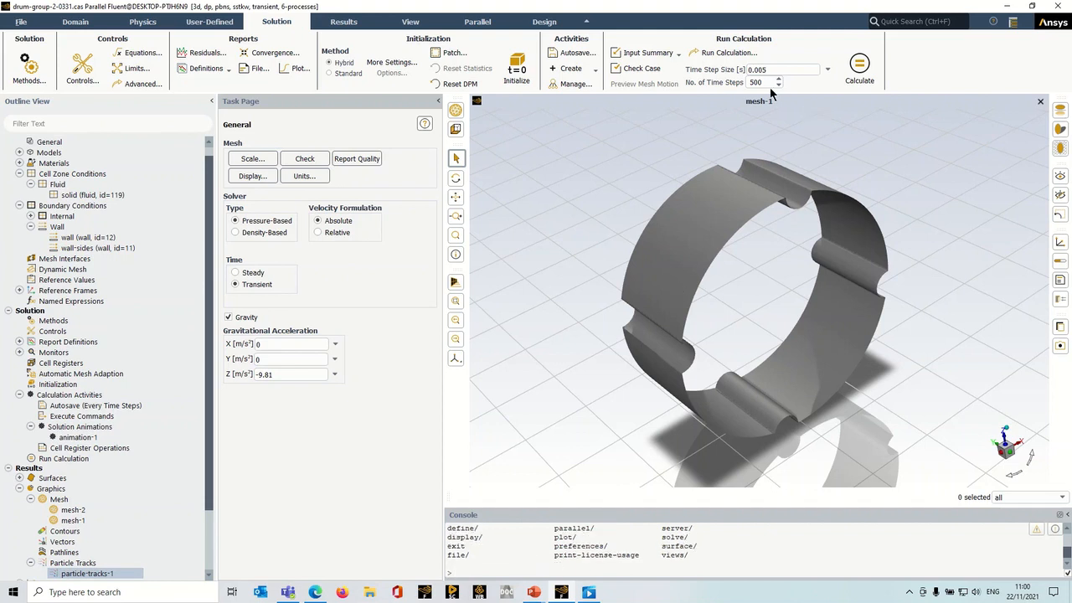
Step: Run the calculation for 1 time step and highlight the injected particle mass in the console output
drag(770, 82, 724, 83)
text(1)
click(860, 65)
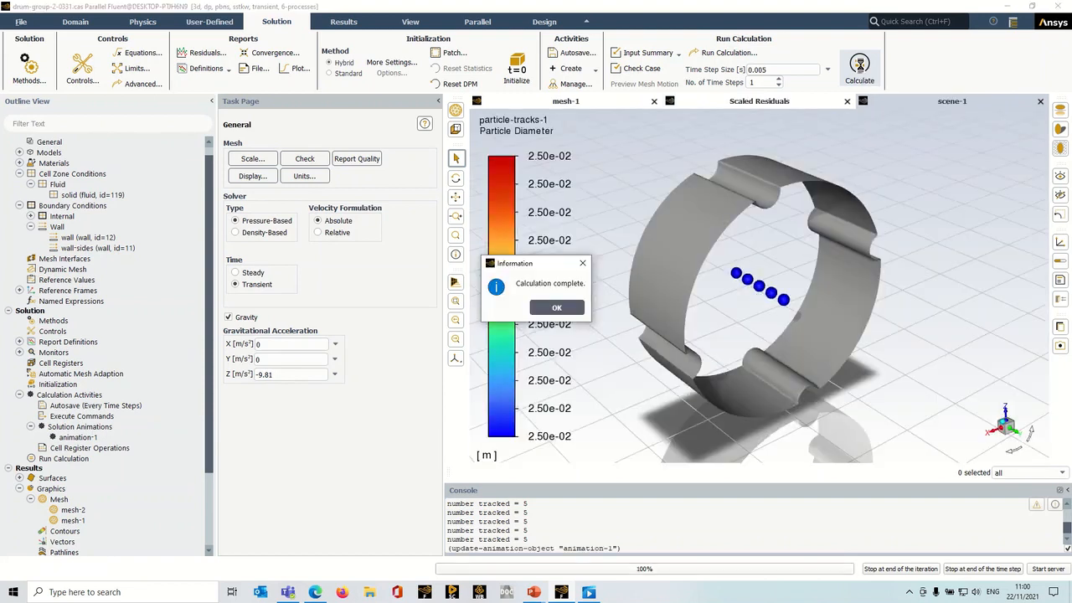
click(546, 308)
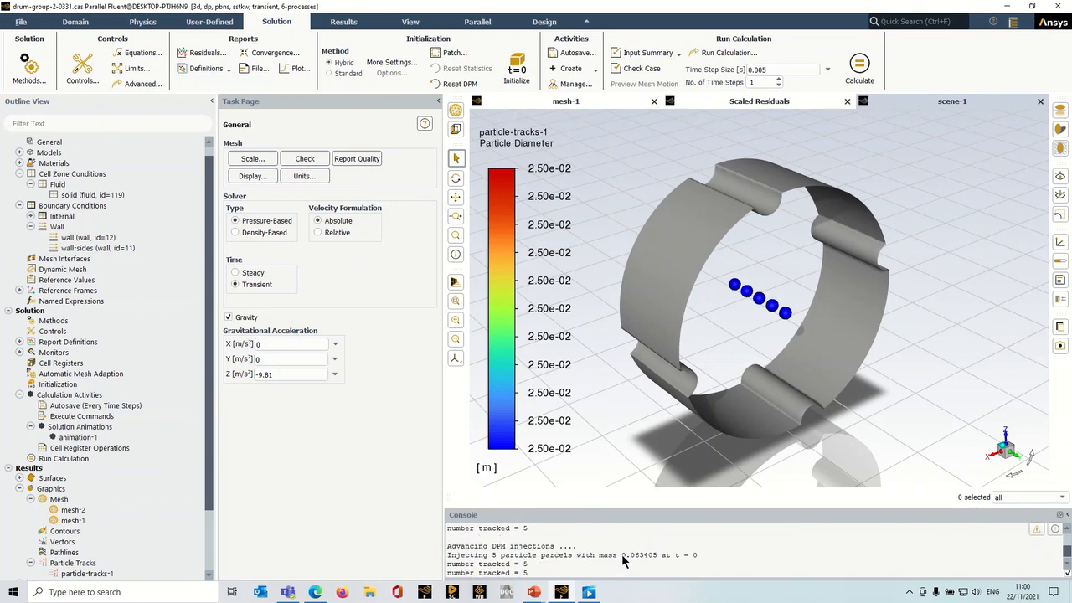
drag(621, 557, 658, 567)
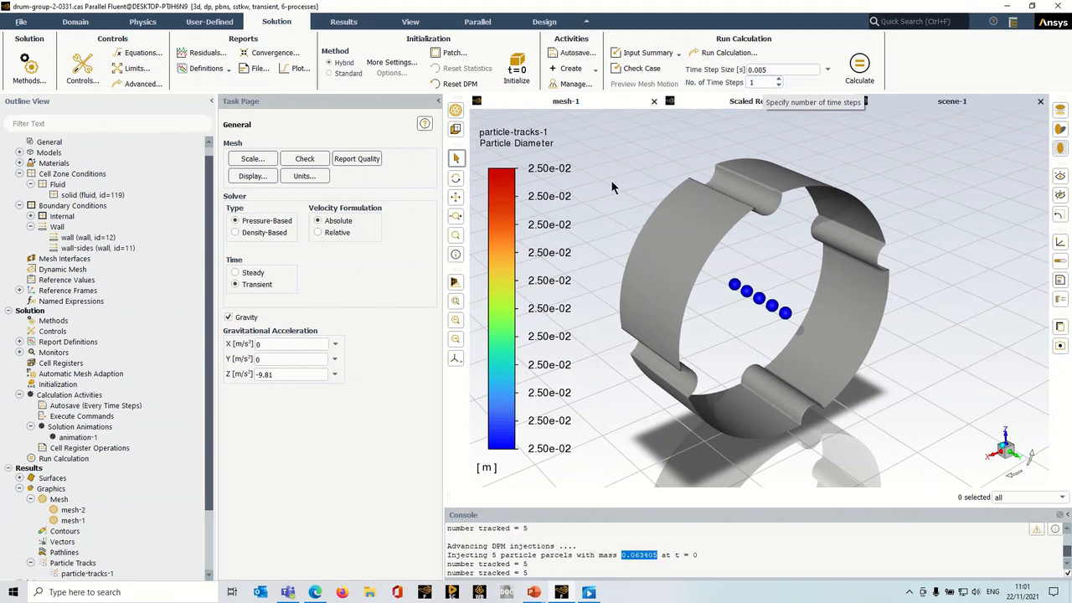
Step: Switch to the video player to play the animation-1 recording of the rotating drum, and return to Fluent
click(589, 593)
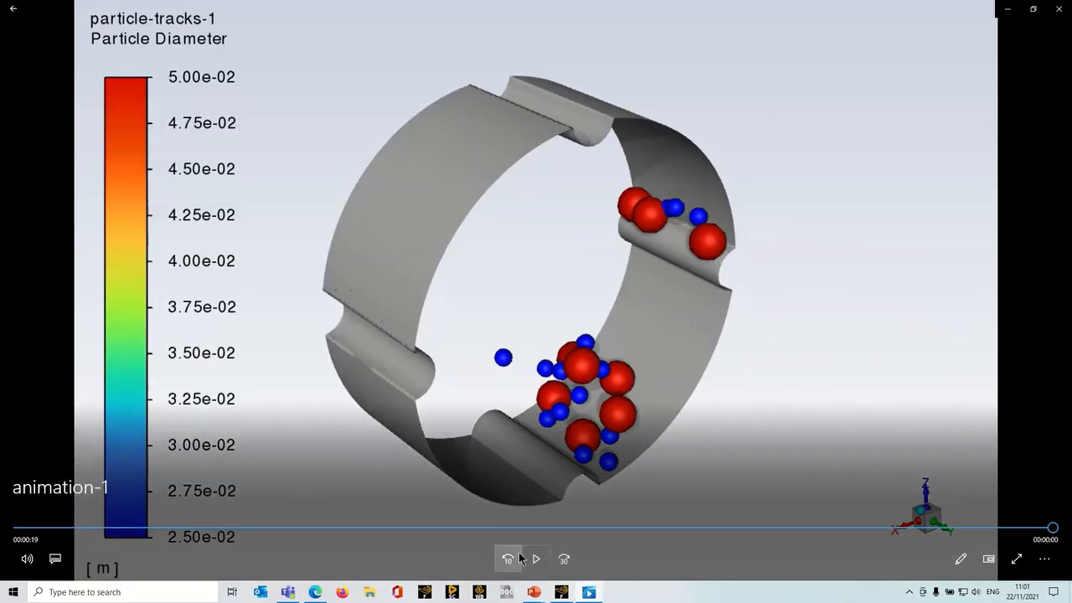
click(536, 559)
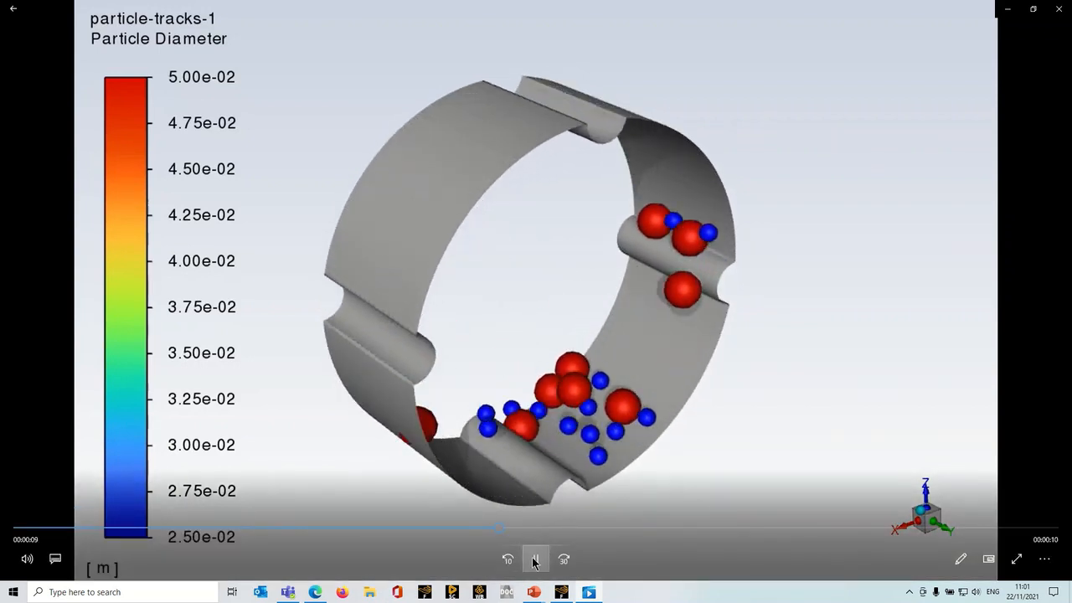
click(562, 592)
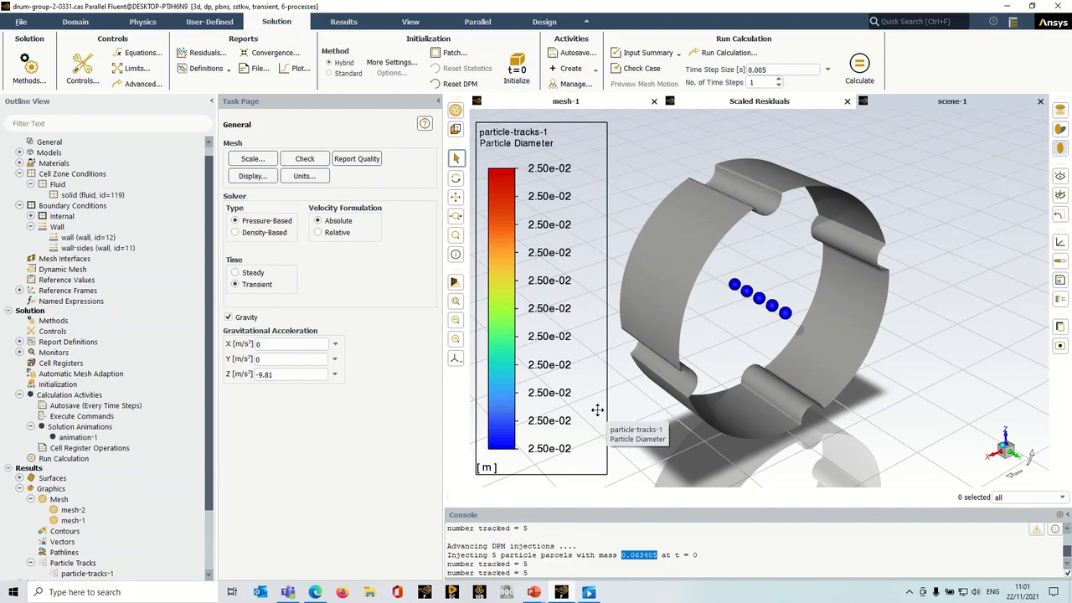